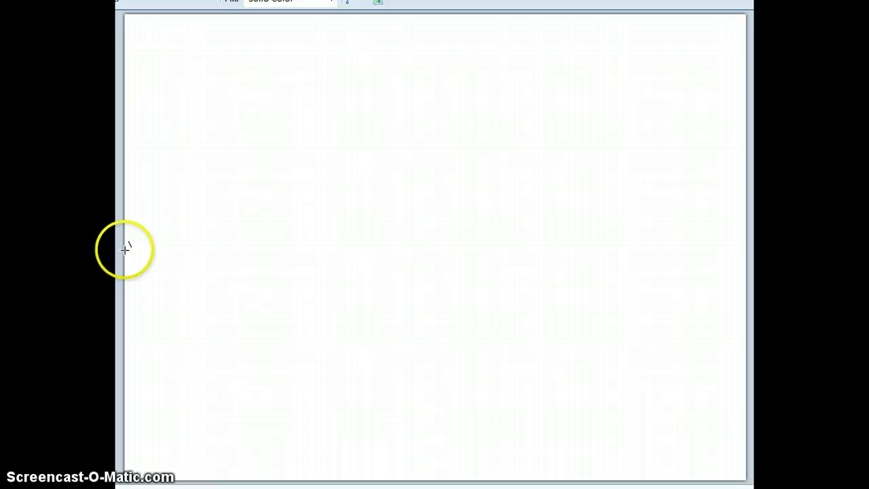
# Step: Draw a horizon line across the middle of the canvas and a tall rectangle straddling it near the left side as the building's front
pyautogui.moveTo(125, 249); pyautogui.dragTo(745, 248)
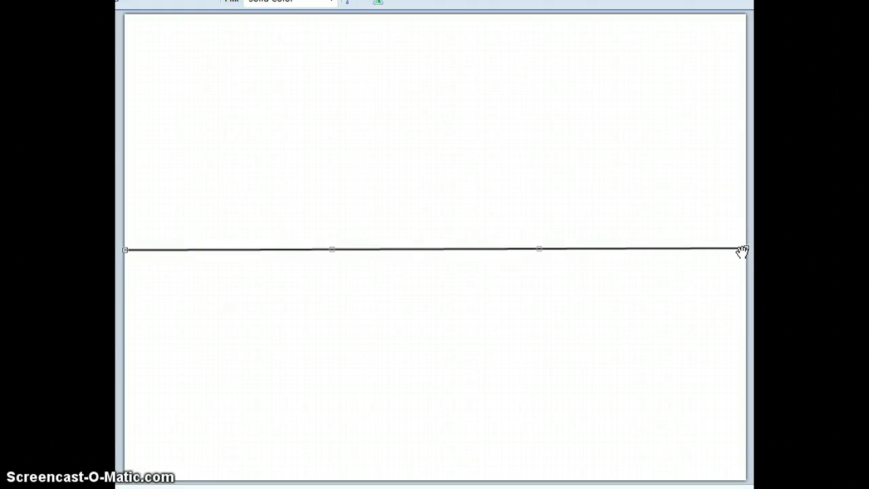
pyautogui.click(498, 364)
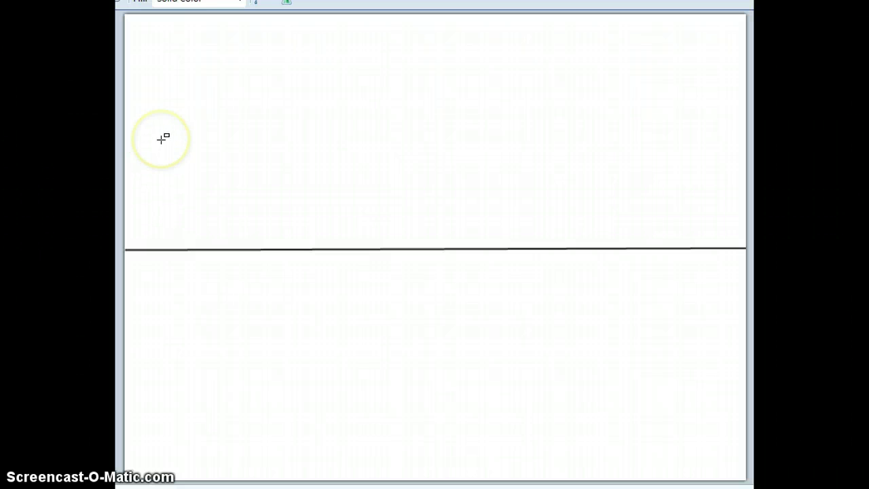
pyautogui.moveTo(162, 139)
pyautogui.mouseDown()
pyautogui.moveTo(310, 217)
pyautogui.moveTo(304, 333)
pyautogui.moveTo(316, 369)
pyautogui.mouseUp()
pyautogui.click(226, 215)
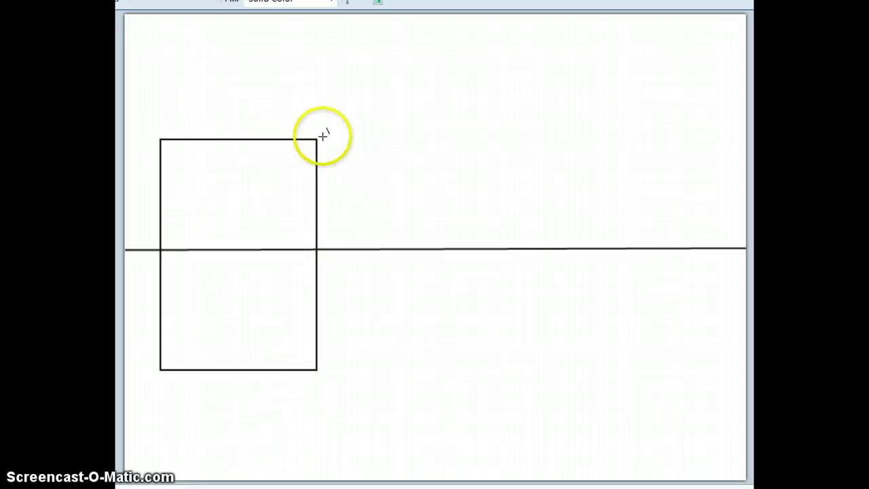
# Step: Draw receding lines from the front's two right corners to the vanishing point at the horizon's right end, joined by a vertical back edge
pyautogui.moveTo(316, 138); pyautogui.dragTo(743, 247)
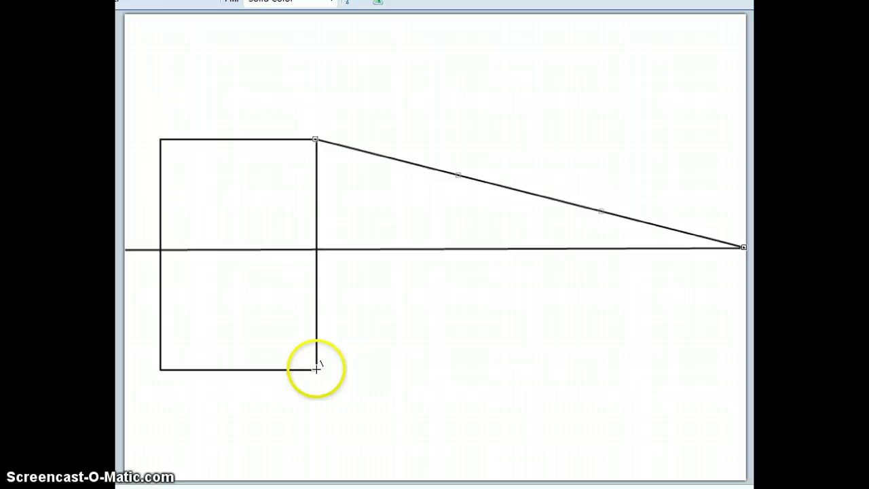
pyautogui.moveTo(315, 369); pyautogui.dragTo(744, 249)
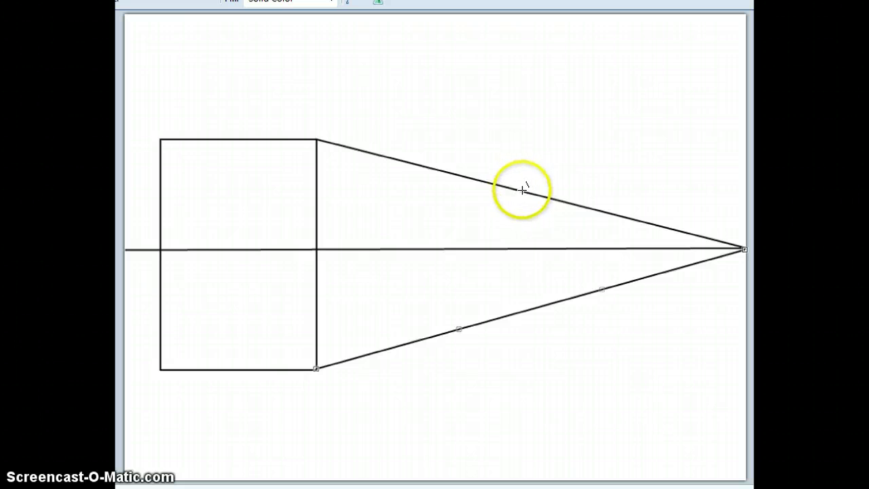
pyautogui.moveTo(520, 191); pyautogui.dragTo(520, 310)
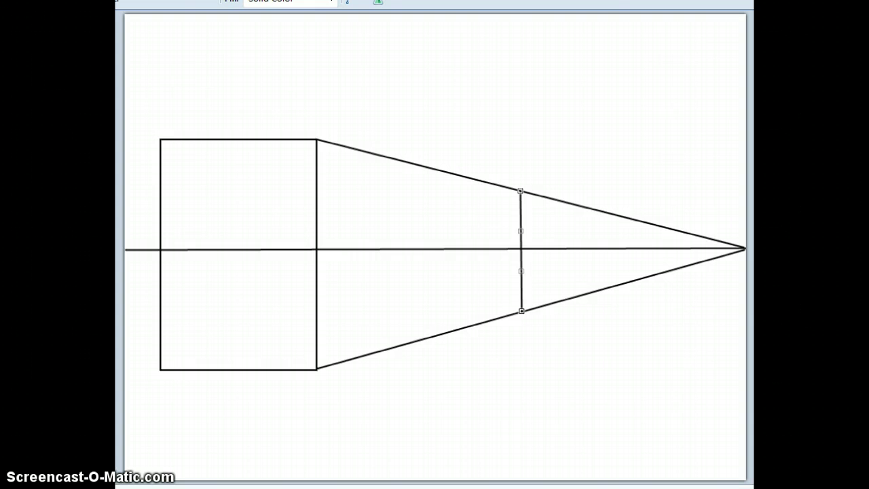
# Step: Cover the horizon inside the building and the receding lines beyond its back edge with white lines
pyautogui.press(']')
pyautogui.hotkey('ctrl', '-')
pyautogui.click(656, 312)
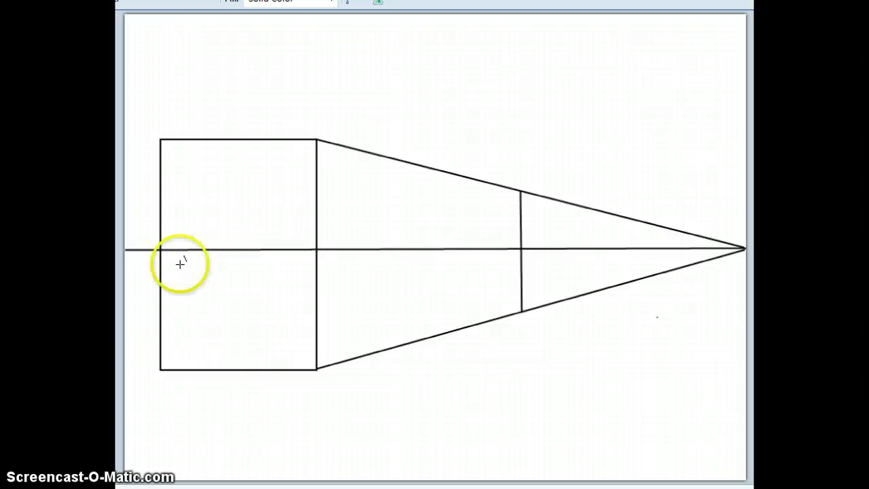
pyautogui.moveTo(162, 249); pyautogui.dragTo(316, 249)
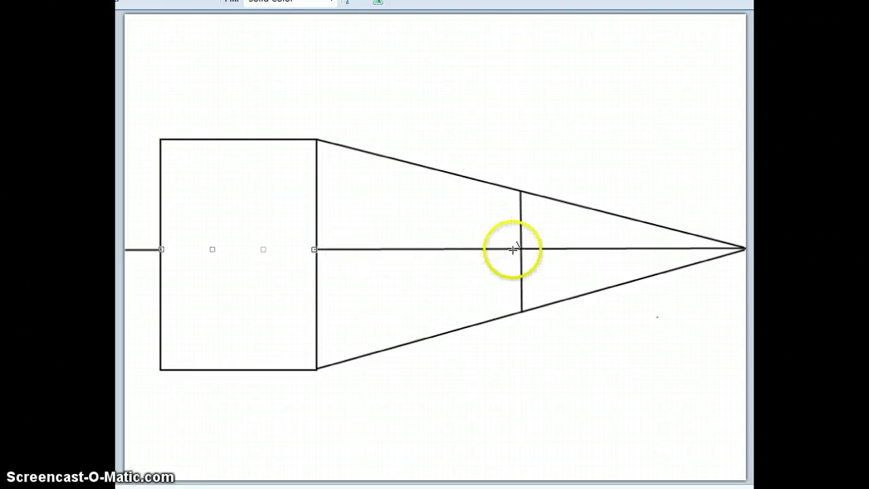
pyautogui.moveTo(520, 249)
pyautogui.mouseDown()
pyautogui.moveTo(377, 271)
pyautogui.moveTo(318, 249)
pyautogui.mouseUp()
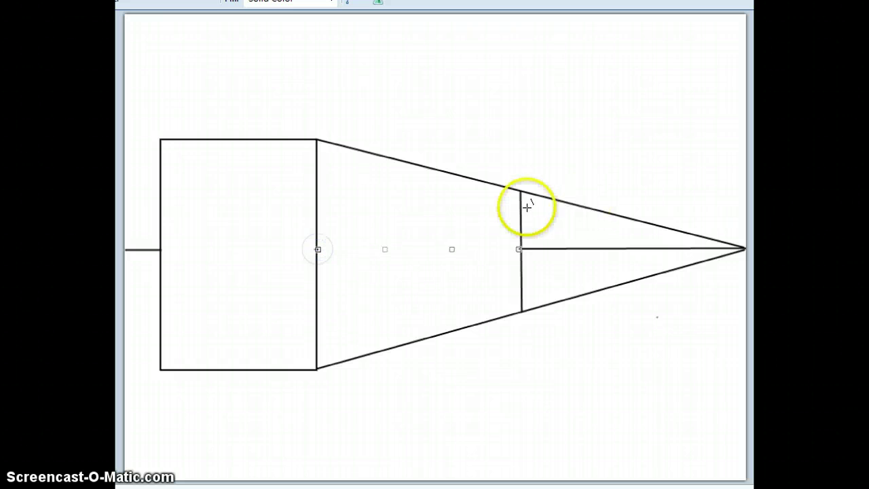
pyautogui.moveTo(526, 190); pyautogui.dragTo(741, 247)
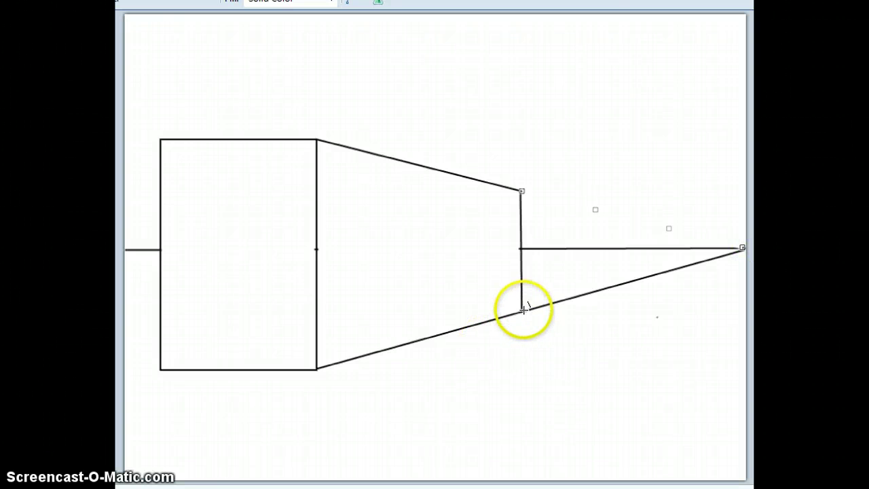
pyautogui.moveTo(524, 309)
pyautogui.mouseDown()
pyautogui.moveTo(729, 247)
pyautogui.moveTo(741, 252)
pyautogui.mouseUp()
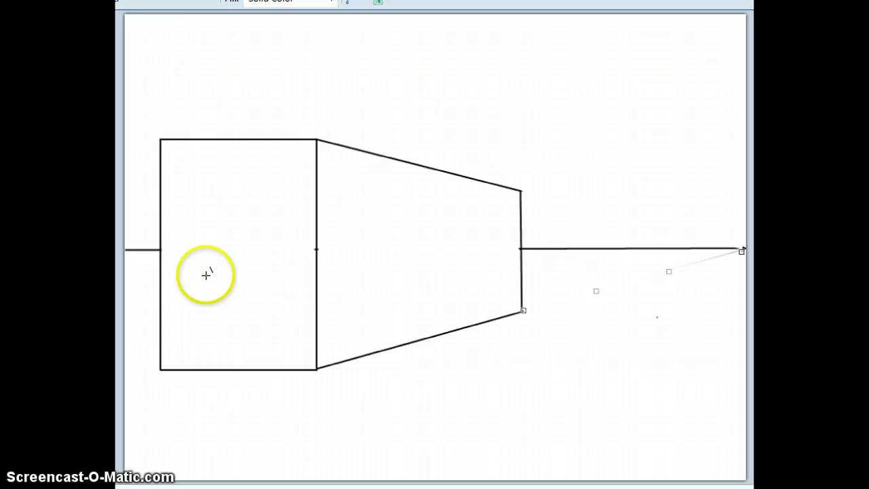
# Step: Draw black rectangles on the front for a ground-floor door and window, a large upper window and a small upper window
pyautogui.press('b')
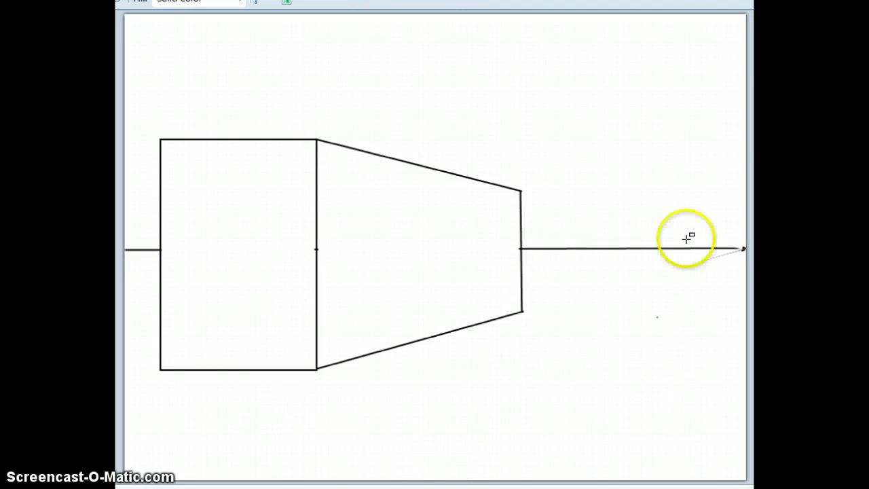
pyautogui.click(117, 3)
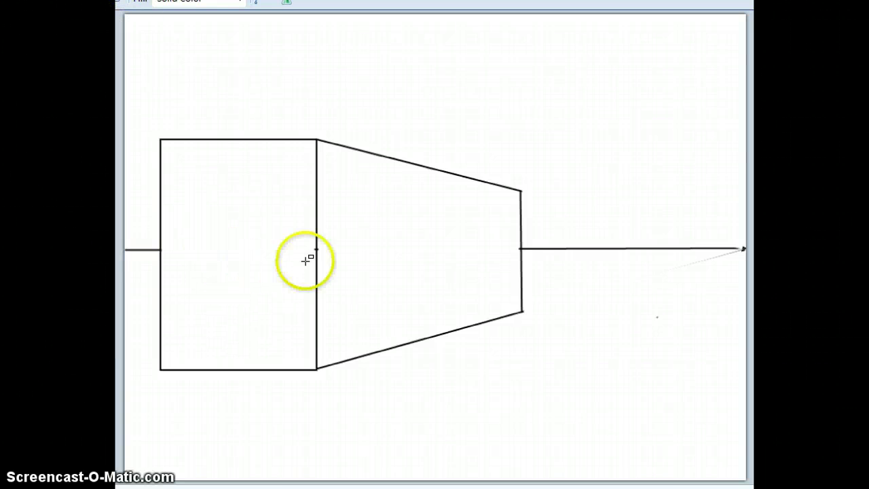
pyautogui.moveTo(301, 266)
pyautogui.mouseDown()
pyautogui.moveTo(296, 346)
pyautogui.moveTo(283, 371)
pyautogui.moveTo(256, 369)
pyautogui.mouseUp()
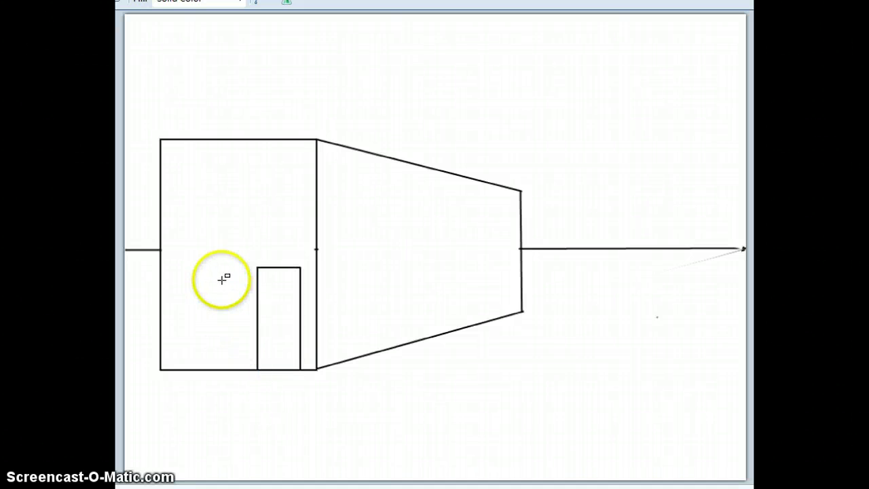
pyautogui.moveTo(239, 268)
pyautogui.mouseDown()
pyautogui.moveTo(201, 310)
pyautogui.moveTo(170, 315)
pyautogui.mouseUp()
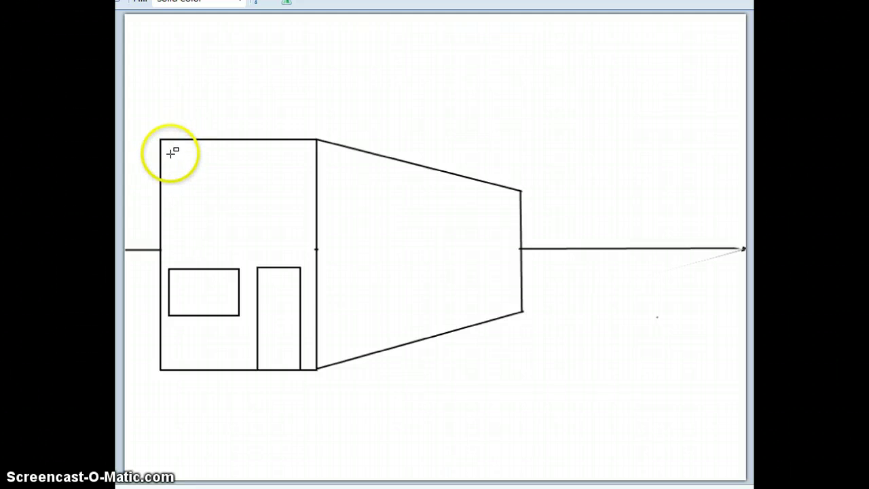
pyautogui.moveTo(169, 153); pyautogui.dragTo(235, 196)
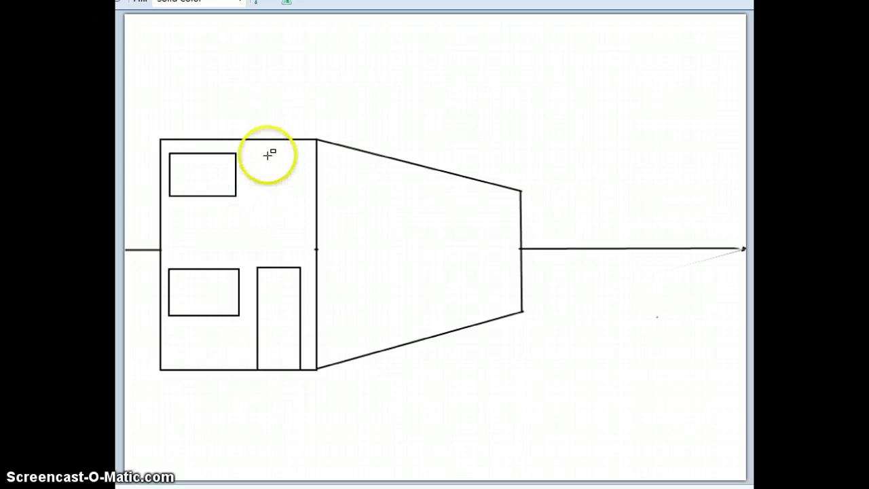
pyautogui.moveTo(260, 155); pyautogui.dragTo(289, 169)
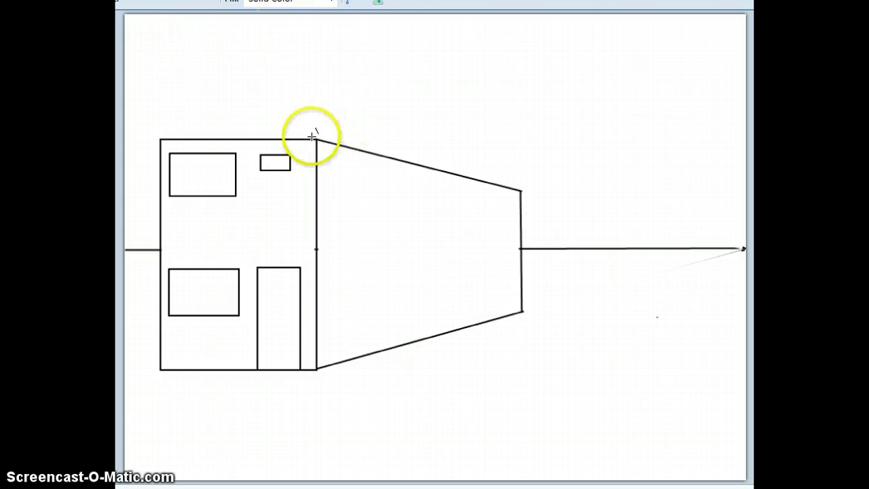
# Step: Draw a gable above the front with two sloping lines from its upper corners meeting at a central peak
pyautogui.moveTo(316, 138)
pyautogui.mouseDown()
pyautogui.moveTo(230, 71)
pyautogui.moveTo(248, 68)
pyautogui.mouseUp()
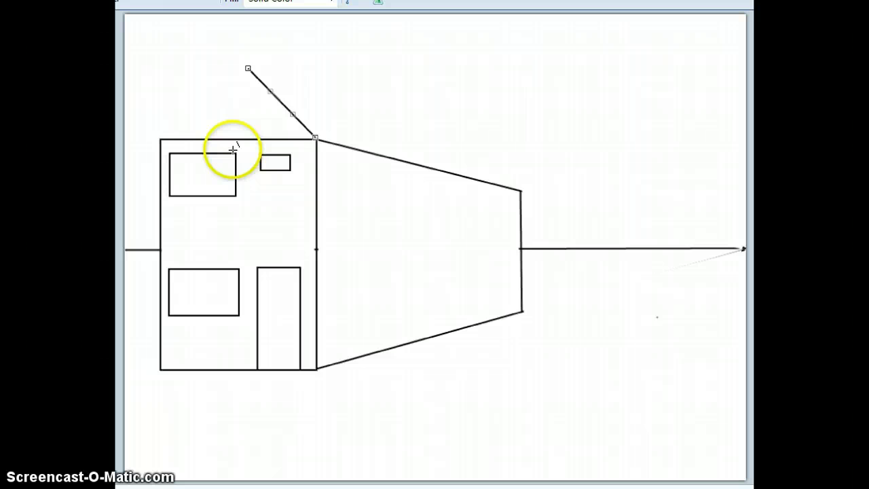
pyautogui.moveTo(159, 136); pyautogui.dragTo(246, 69)
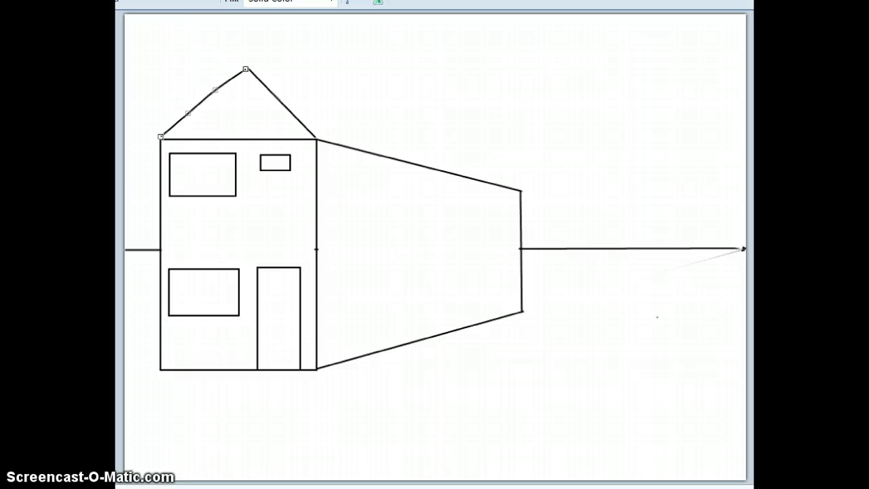
pyautogui.press('Delete')
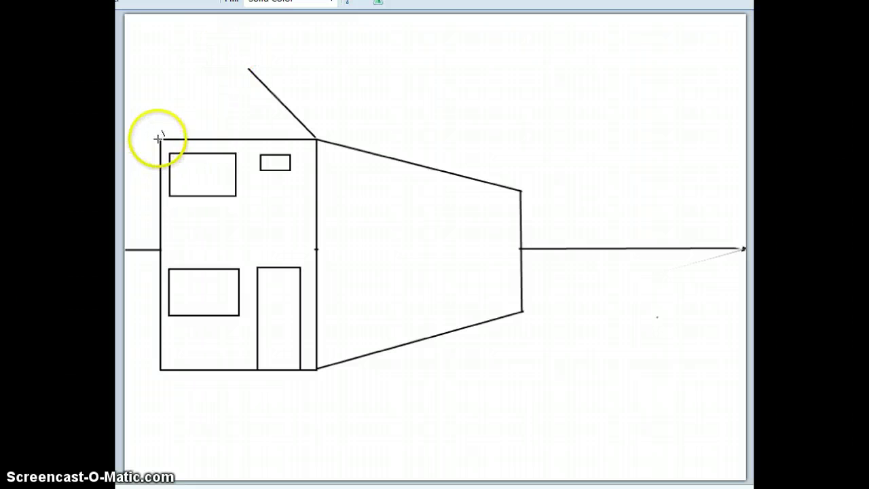
pyautogui.moveTo(160, 138); pyautogui.dragTo(243, 68)
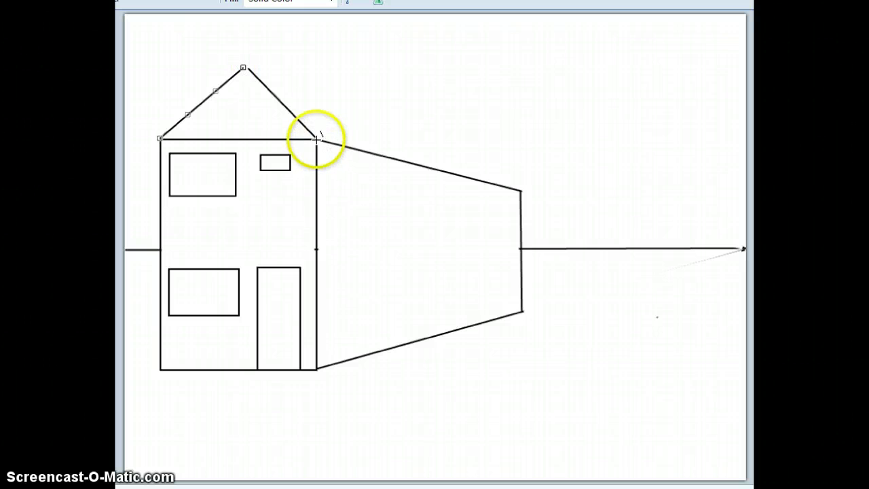
pyautogui.moveTo(316, 139); pyautogui.dragTo(244, 67)
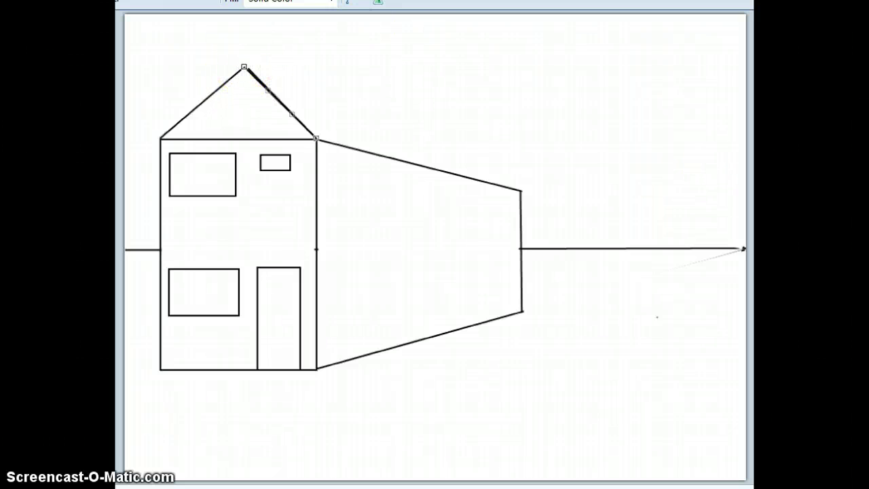
# Step: Draw the roof ridge from the gable peak to the vanishing point and a sloping back roof edge from the side wall's far upper corner
pyautogui.click(743, 247)
pyautogui.moveTo(744, 248)
pyautogui.mouseDown()
pyautogui.moveTo(204, 52)
pyautogui.moveTo(244, 66)
pyautogui.mouseUp()
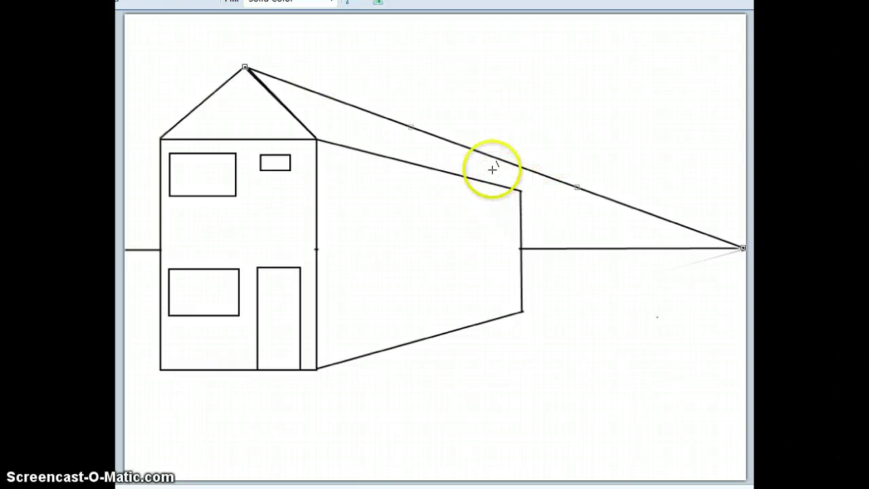
pyautogui.click(520, 192)
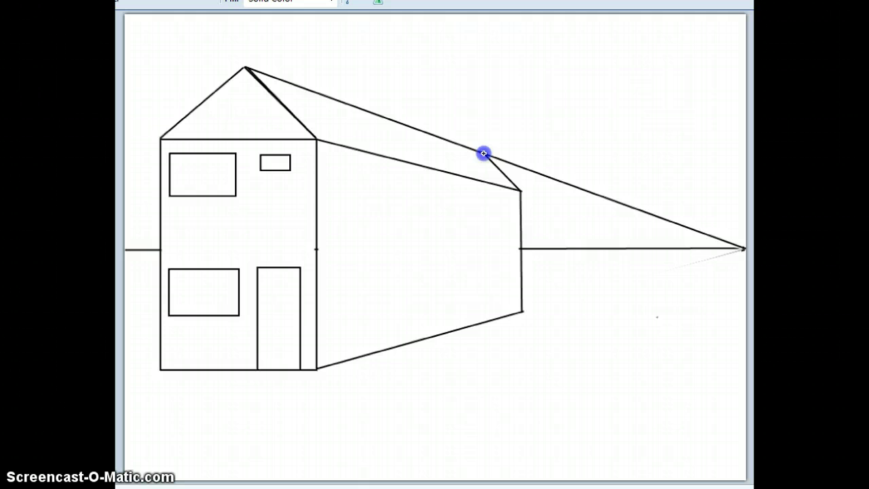
pyautogui.click(495, 79)
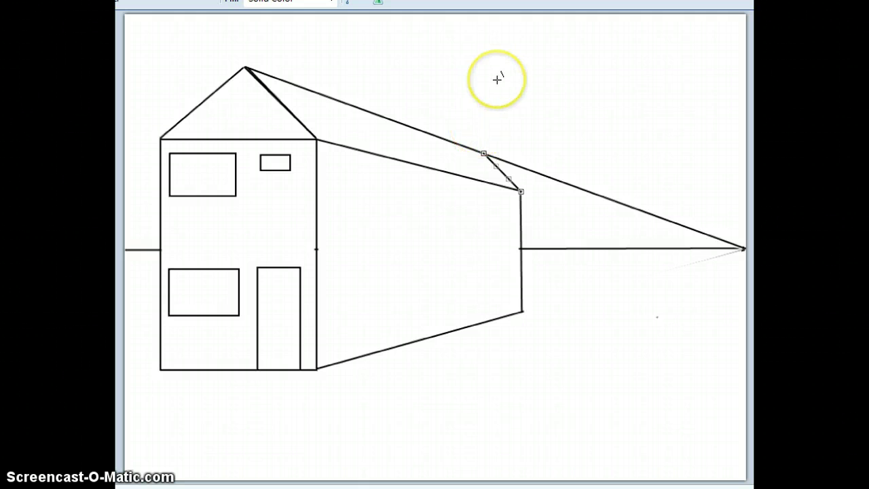
pyautogui.click(494, 165)
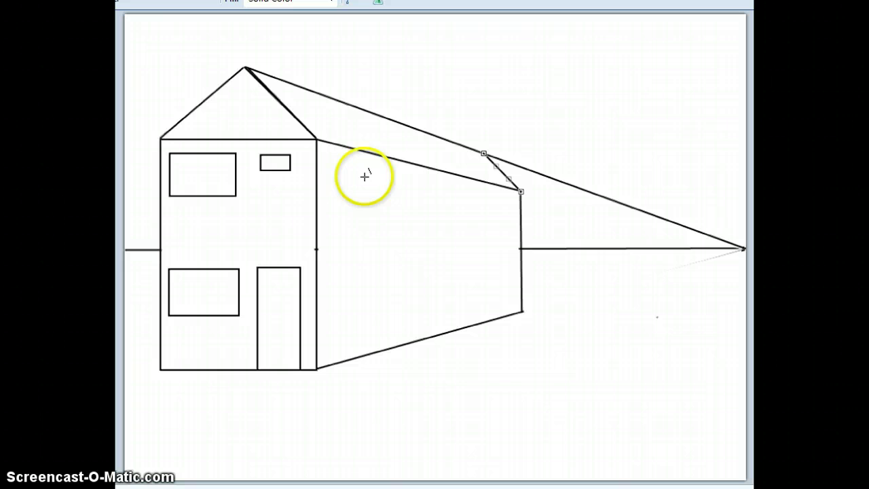
# Step: Draw a short vertical edge high on the side wall and lines from both its ends to the vanishing point as window guides
pyautogui.click(334, 162)
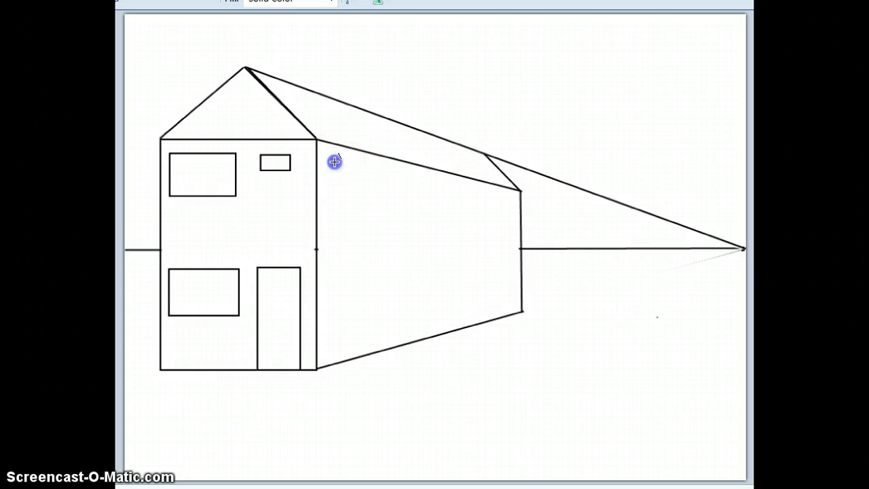
pyautogui.moveTo(334, 162); pyautogui.dragTo(334, 198)
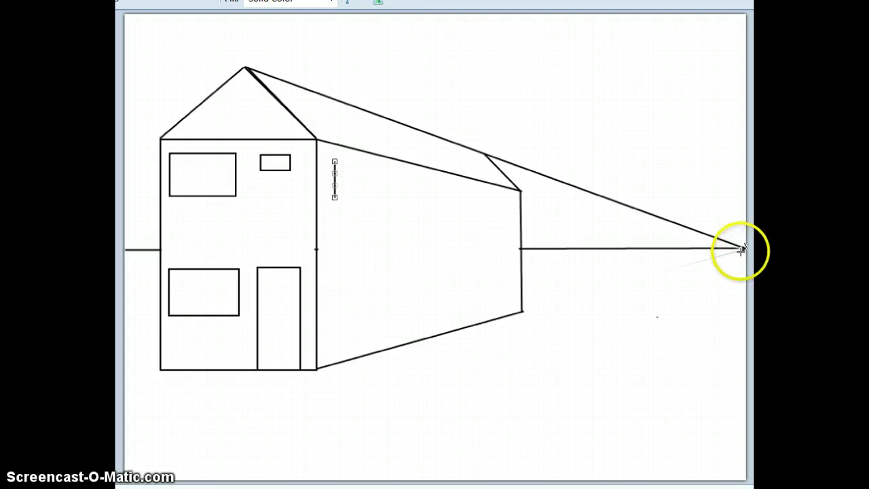
pyautogui.moveTo(745, 249)
pyautogui.mouseDown()
pyautogui.moveTo(312, 175)
pyautogui.moveTo(335, 162)
pyautogui.mouseUp()
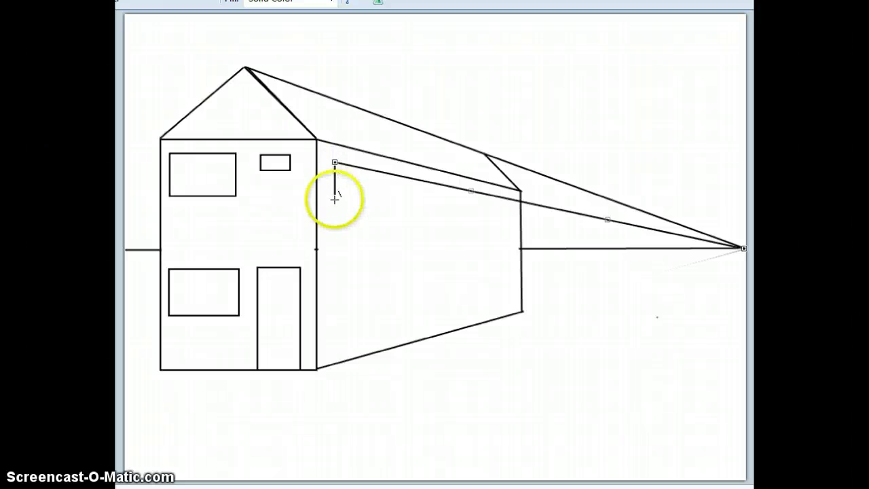
pyautogui.moveTo(335, 199); pyautogui.dragTo(741, 249)
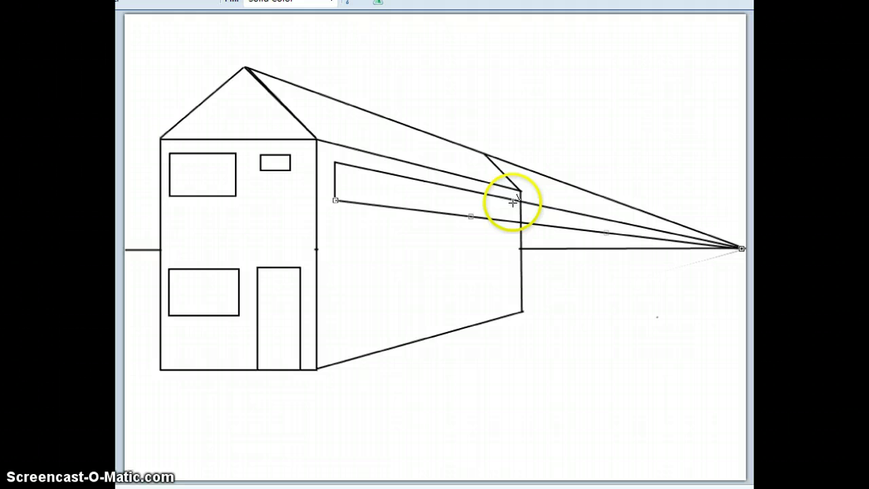
# Step: Draw four vertical lines between the side wall's window guides, spaced wider apart towards the front
pyautogui.moveTo(513, 201); pyautogui.dragTo(512, 222)
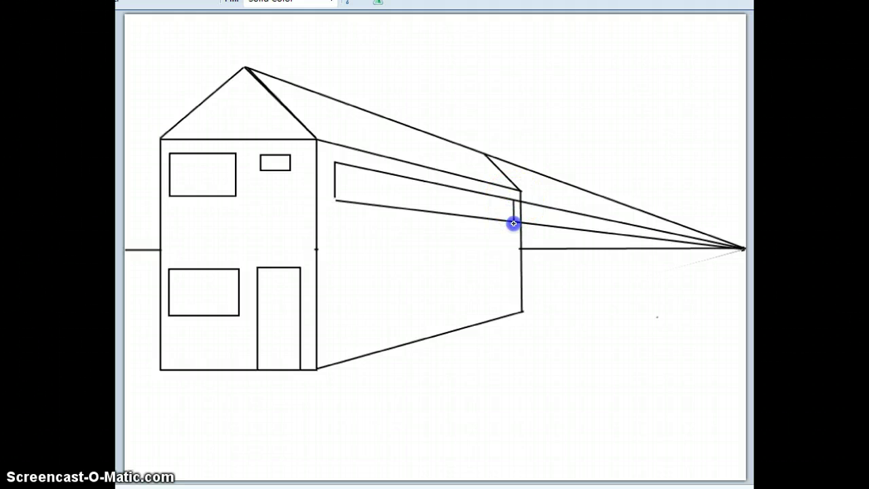
pyautogui.moveTo(514, 223); pyautogui.dragTo(514, 224)
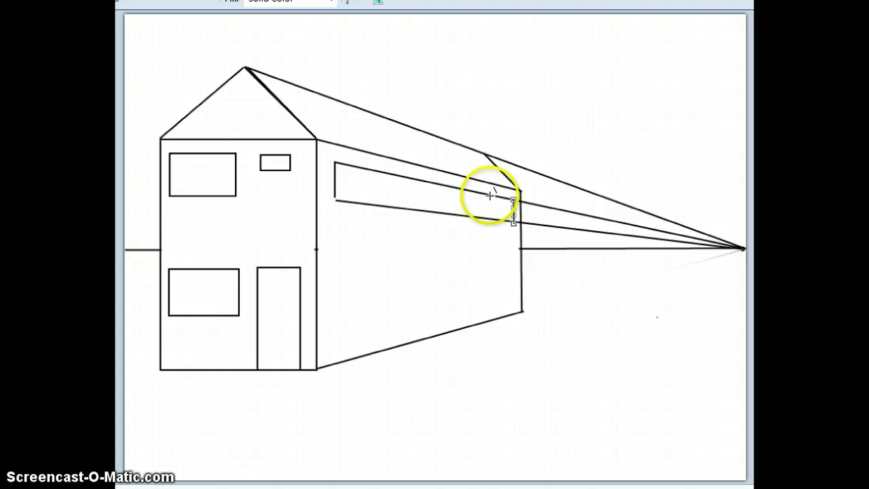
pyautogui.moveTo(490, 194); pyautogui.dragTo(488, 221)
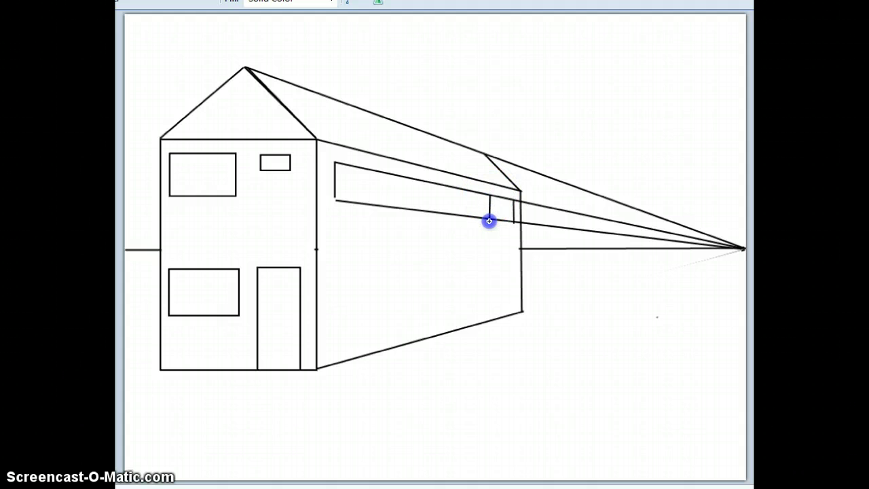
pyautogui.moveTo(490, 220); pyautogui.dragTo(490, 219)
pyautogui.moveTo(453, 186); pyautogui.dragTo(452, 216)
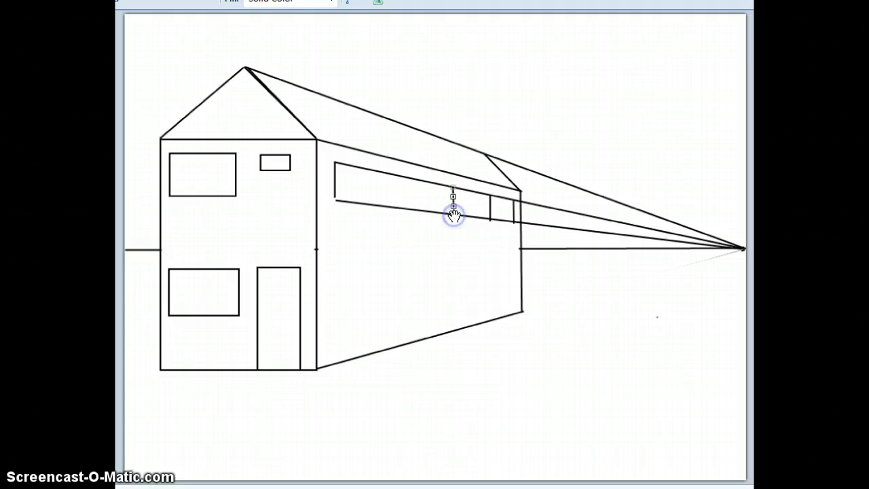
pyautogui.click(407, 176)
pyautogui.moveTo(407, 177); pyautogui.dragTo(407, 207)
pyautogui.click(447, 268)
# Step: Draw both diagonals across the side wall and a centre line through their crossing down to the wall's base
pyautogui.moveTo(316, 138); pyautogui.dragTo(523, 311)
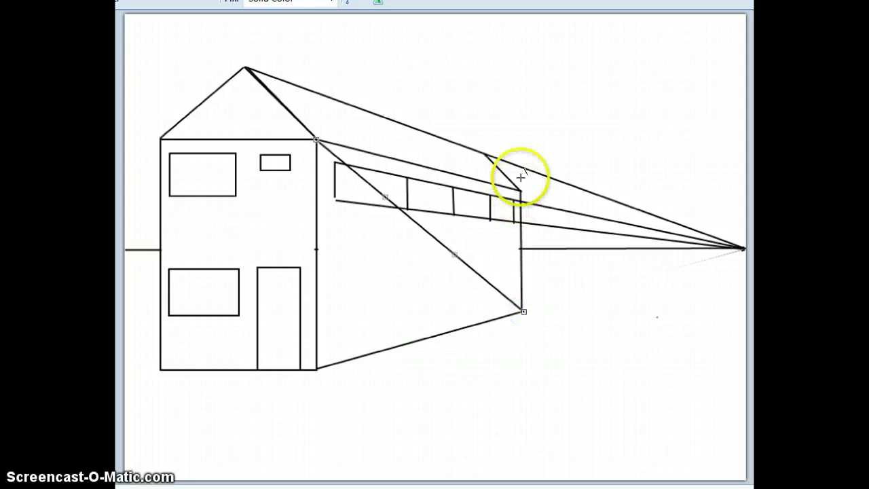
pyautogui.moveTo(520, 192); pyautogui.dragTo(317, 367)
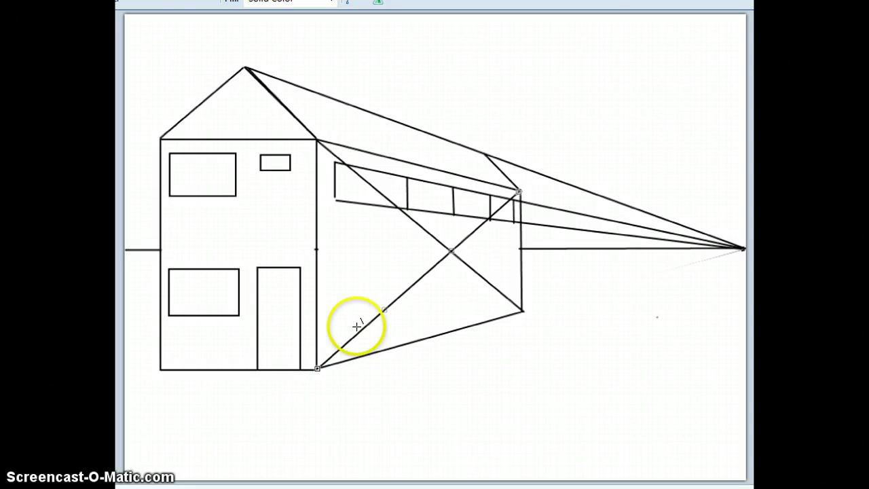
pyautogui.click(450, 237)
pyautogui.moveTo(450, 237); pyautogui.dragTo(455, 330)
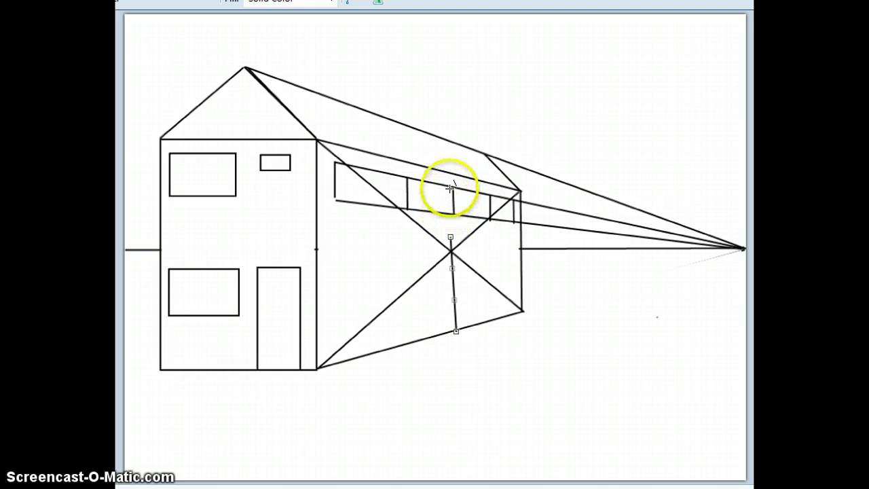
# Step: Draw three vertical lines beside the side wall's window dividers to form narrow gaps between the upper windows
pyautogui.moveTo(445, 185); pyautogui.dragTo(445, 215)
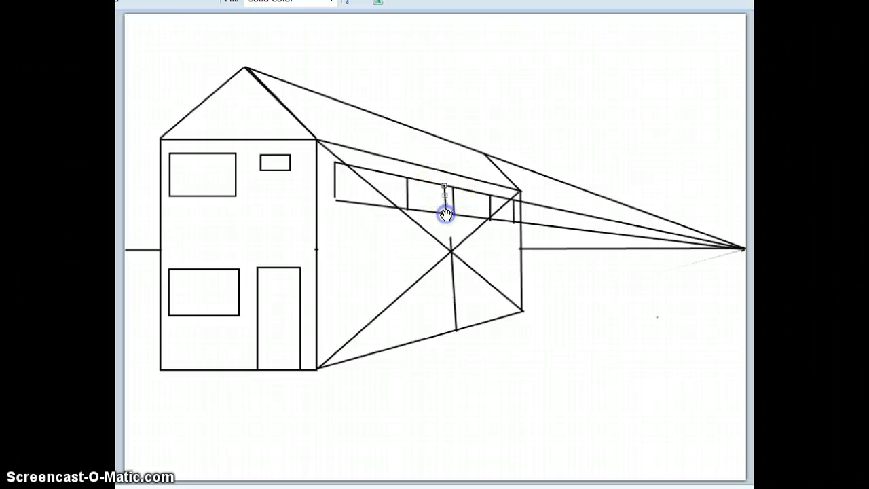
pyautogui.moveTo(397, 175); pyautogui.dragTo(397, 209)
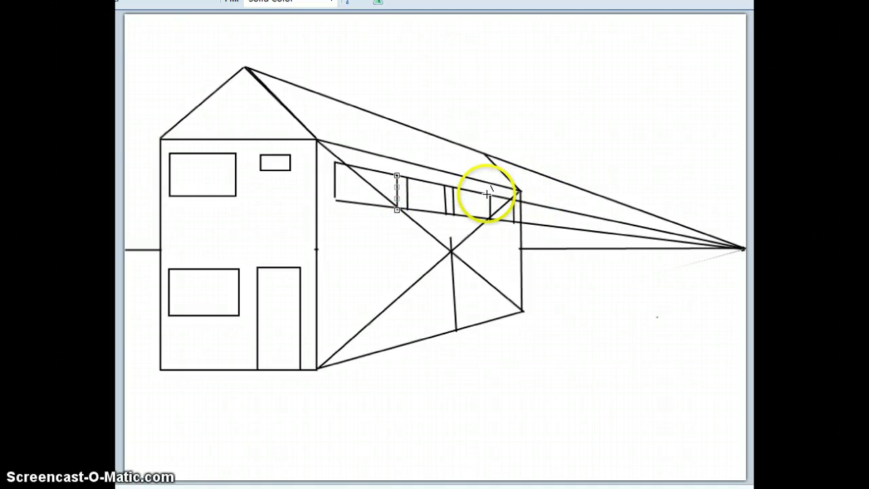
pyautogui.moveTo(486, 194); pyautogui.dragTo(486, 194)
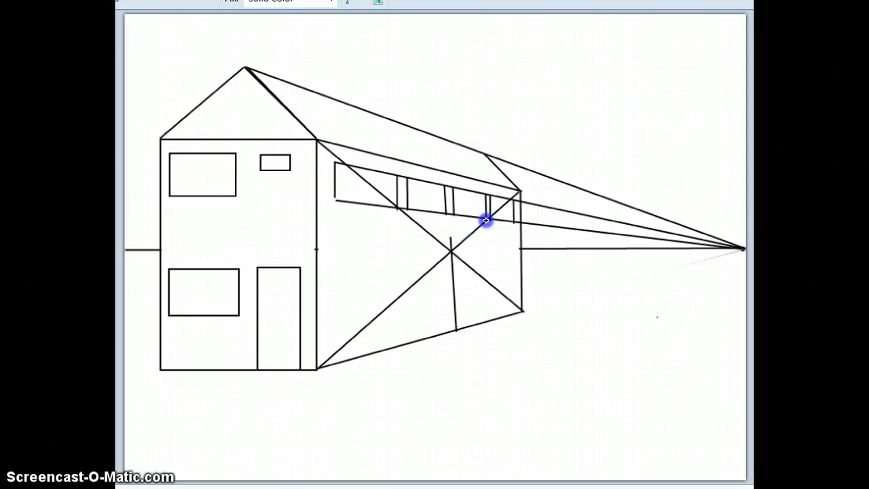
pyautogui.moveTo(485, 220); pyautogui.dragTo(486, 217)
# Step: Draw a line from the front corner at door height to the vanishing point, and three verticals below it for a double door's sides and centre
pyautogui.moveTo(317, 266); pyautogui.dragTo(742, 249)
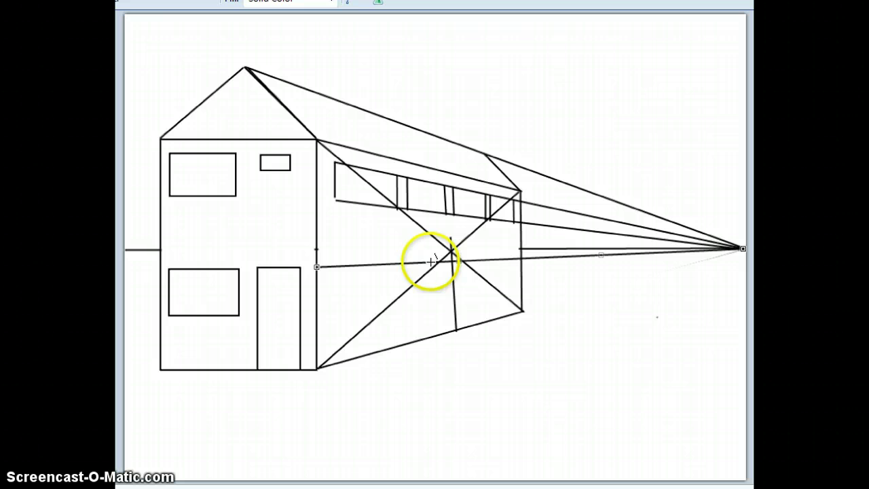
pyautogui.moveTo(429, 262); pyautogui.dragTo(429, 337)
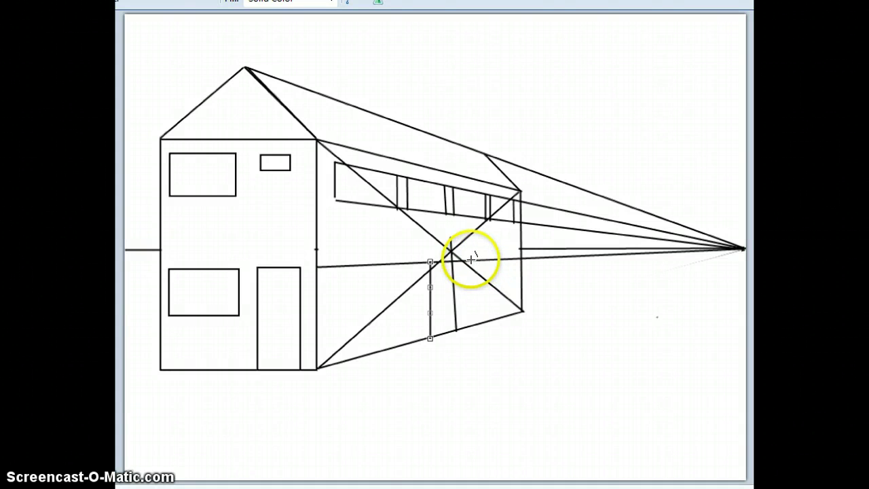
pyautogui.moveTo(471, 260); pyautogui.dragTo(474, 330)
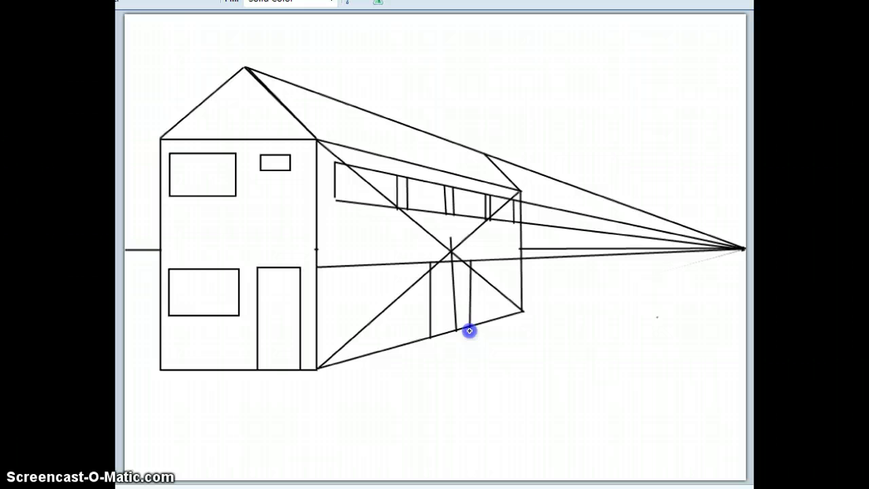
pyautogui.moveTo(469, 331); pyautogui.dragTo(471, 327)
pyautogui.click(454, 313)
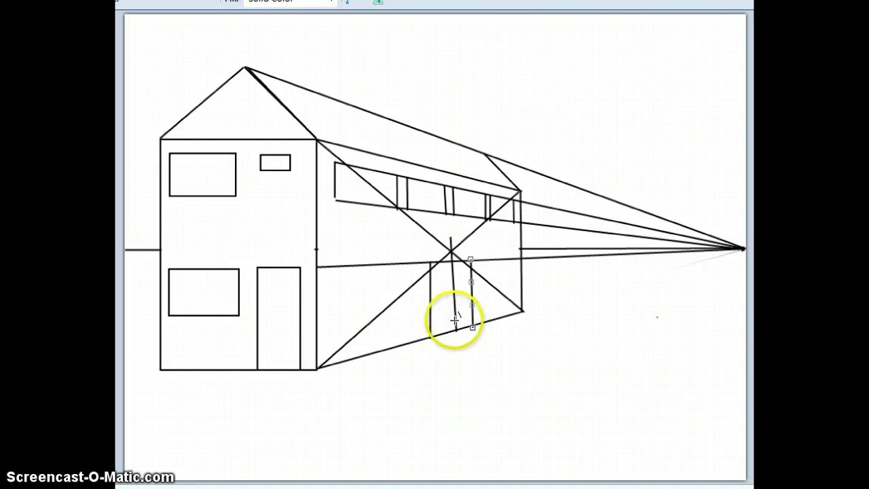
pyautogui.moveTo(454, 331); pyautogui.dragTo(452, 255)
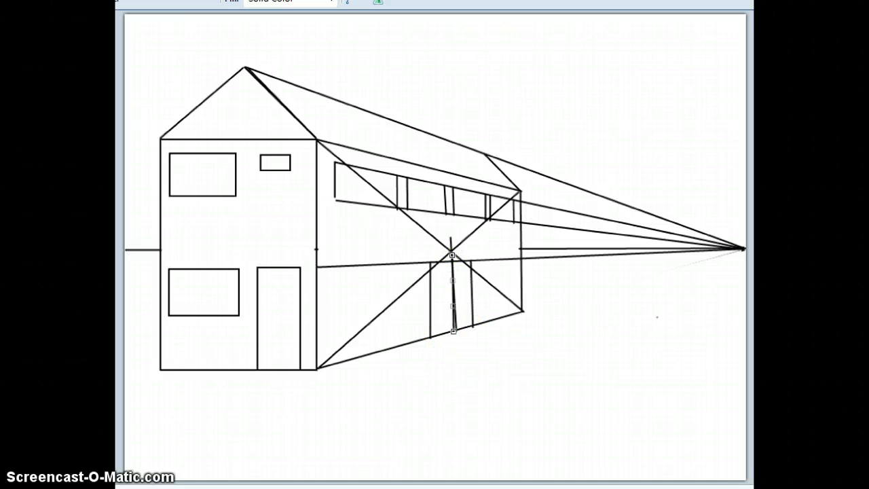
pyautogui.click(549, 326)
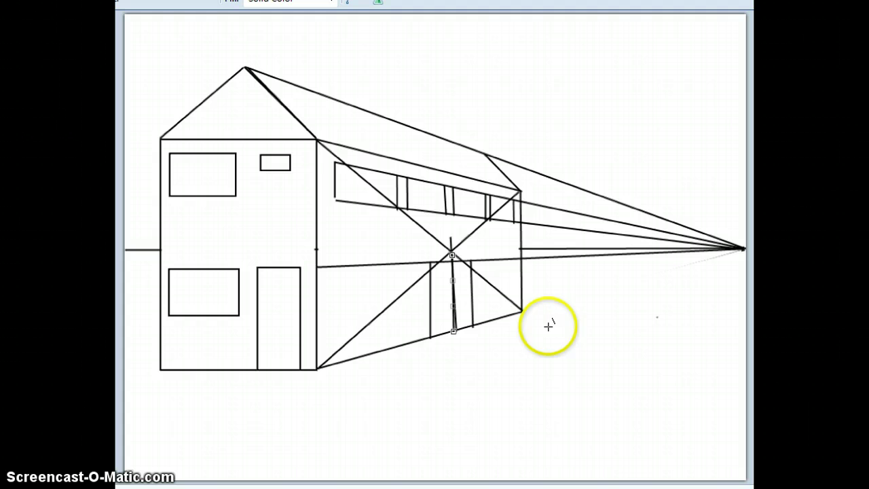
pyautogui.click(628, 353)
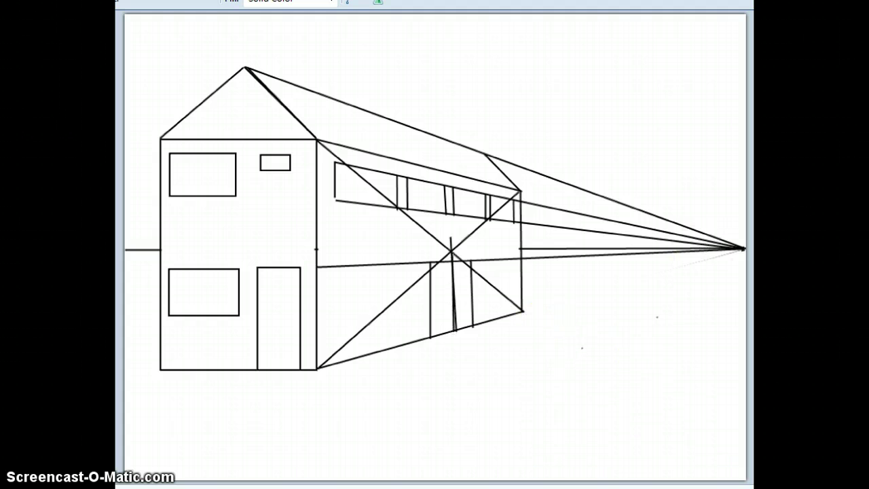
pyautogui.click(592, 303)
pyautogui.click(476, 373)
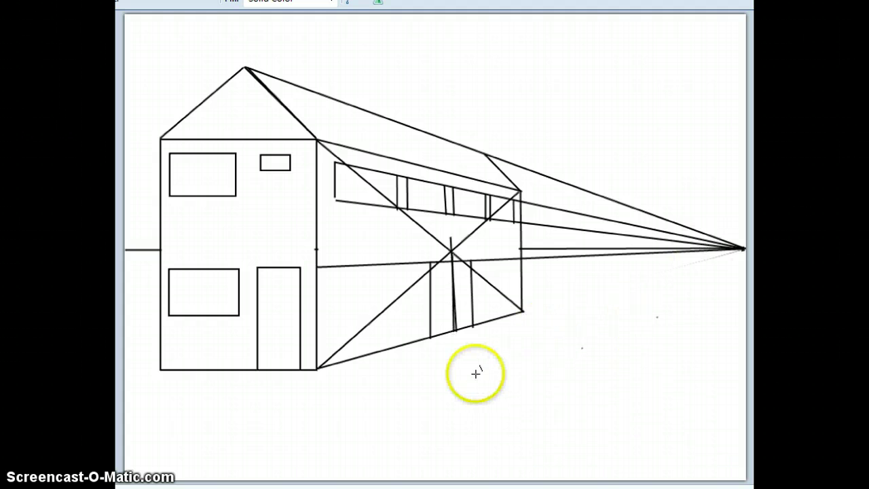
pyautogui.click(238, 249)
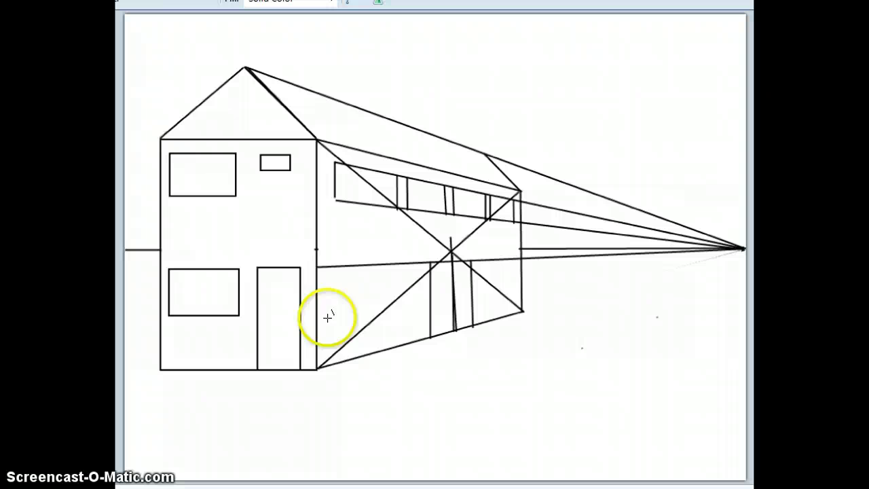
# Step: Cover the side wall's diagonals, the window dividers' overhanging ends and the slanted door centre line with white lines
pyautogui.moveTo(320, 367)
pyautogui.mouseDown()
pyautogui.moveTo(422, 267)
pyautogui.moveTo(427, 272)
pyautogui.mouseUp()
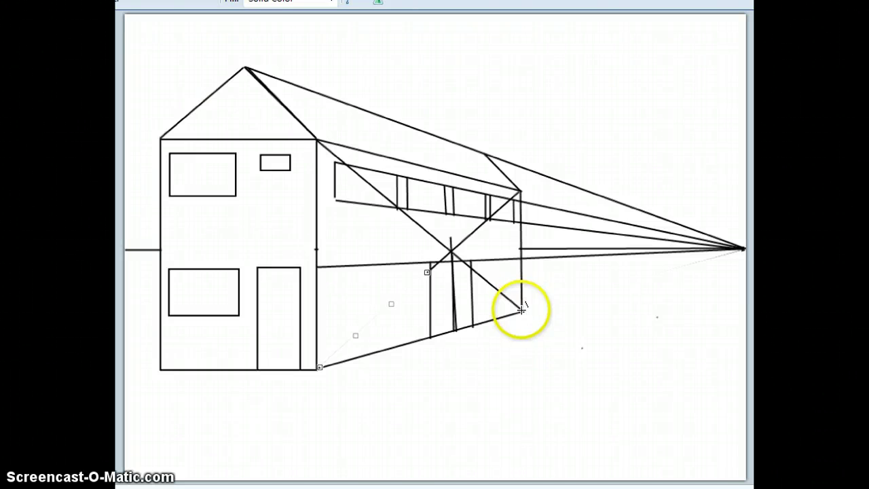
pyautogui.moveTo(520, 309); pyautogui.dragTo(473, 271)
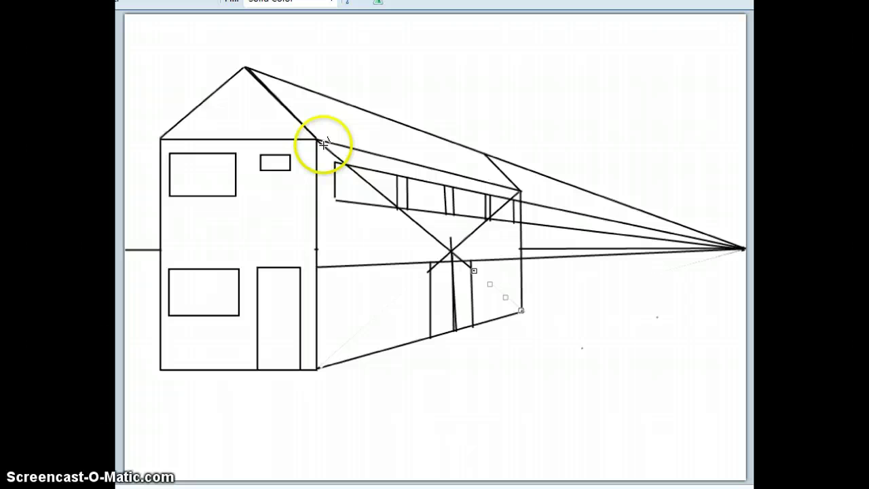
pyautogui.moveTo(324, 144); pyautogui.dragTo(396, 206)
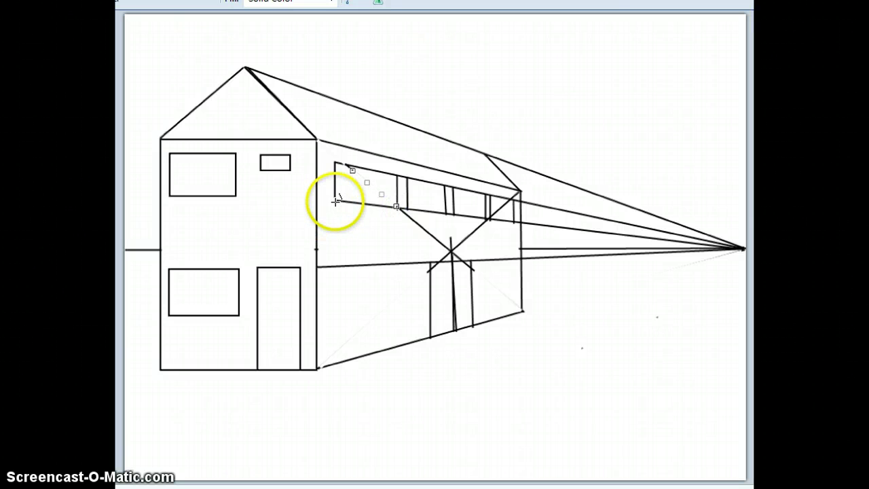
pyautogui.moveTo(335, 201)
pyautogui.mouseDown()
pyautogui.moveTo(507, 262)
pyautogui.moveTo(505, 240)
pyautogui.moveTo(518, 224)
pyautogui.mouseUp()
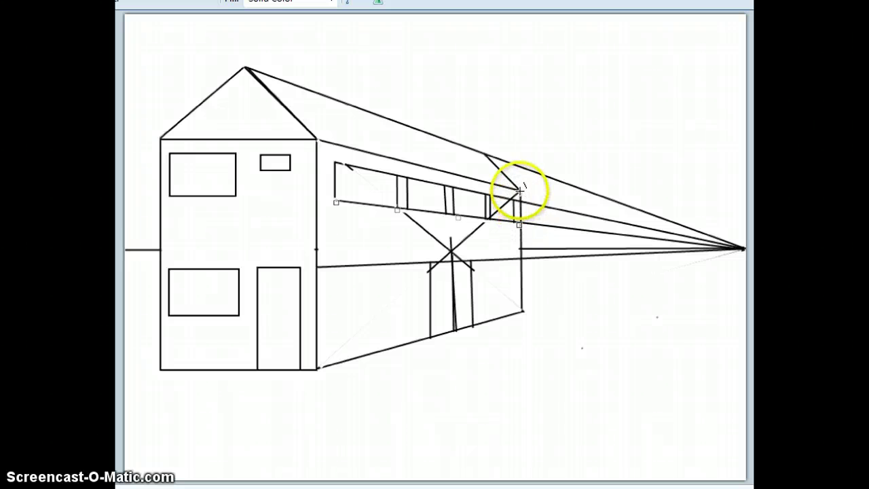
pyautogui.moveTo(520, 191); pyautogui.dragTo(428, 271)
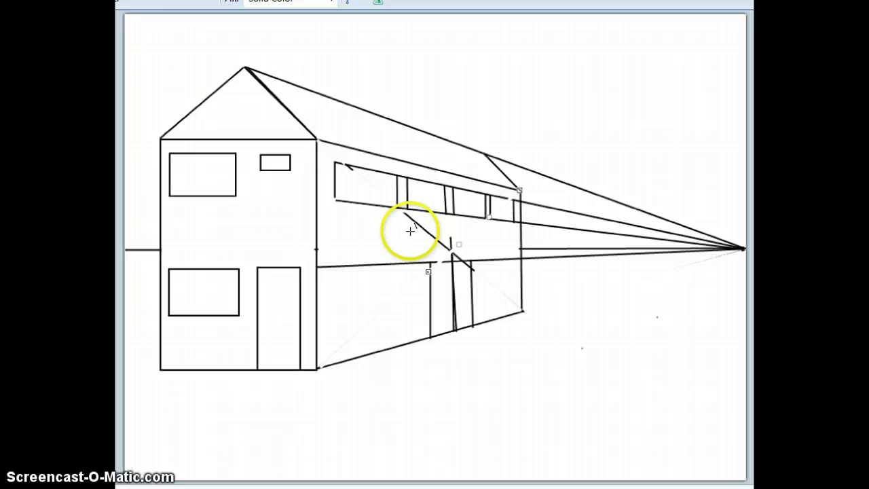
pyautogui.moveTo(403, 212)
pyautogui.mouseDown()
pyautogui.moveTo(479, 265)
pyautogui.moveTo(477, 275)
pyautogui.mouseUp()
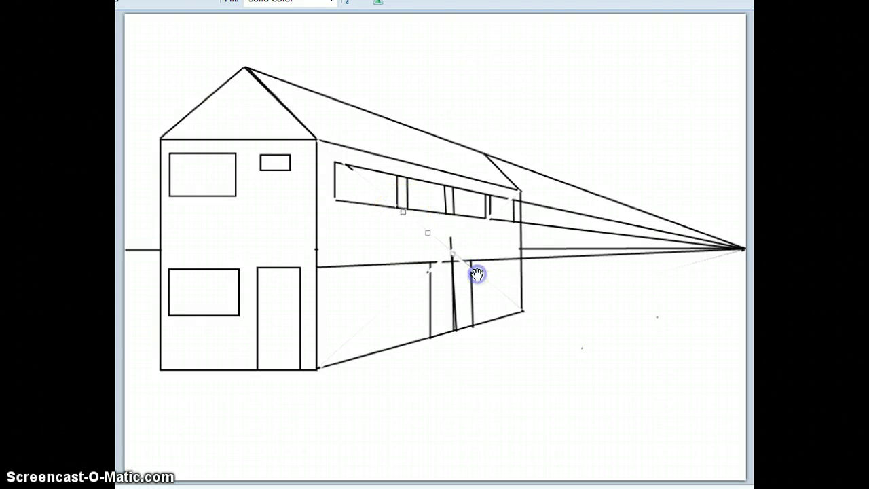
pyautogui.moveTo(450, 232)
pyautogui.mouseDown()
pyautogui.moveTo(463, 326)
pyautogui.moveTo(454, 340)
pyautogui.mouseUp()
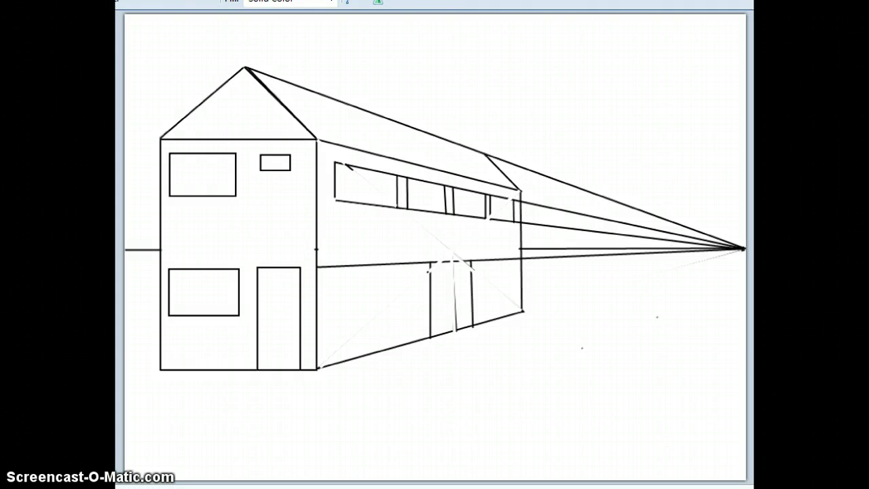
# Step: Redraw the side door's centre line in black from the door's upper edge to the base of the wall
pyautogui.click(508, 431)
pyautogui.click(559, 259)
pyautogui.click(384, 362)
pyautogui.click(479, 285)
pyautogui.click(452, 265)
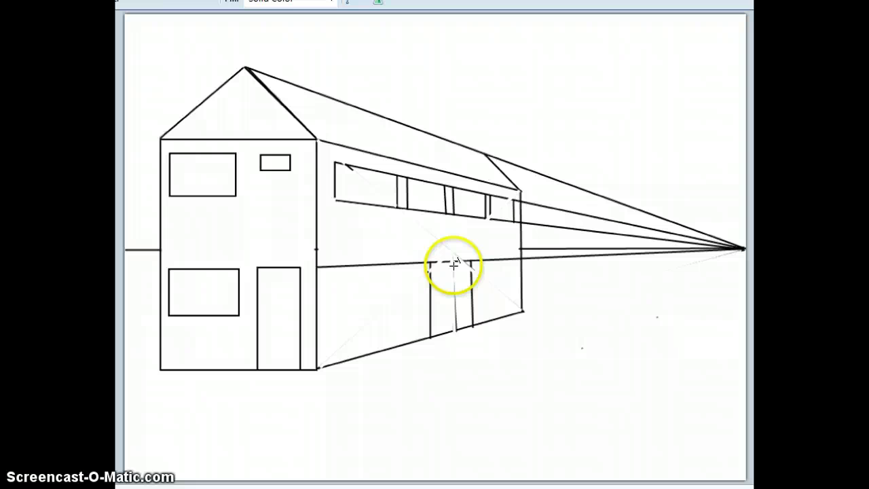
pyautogui.moveTo(453, 261); pyautogui.dragTo(453, 333)
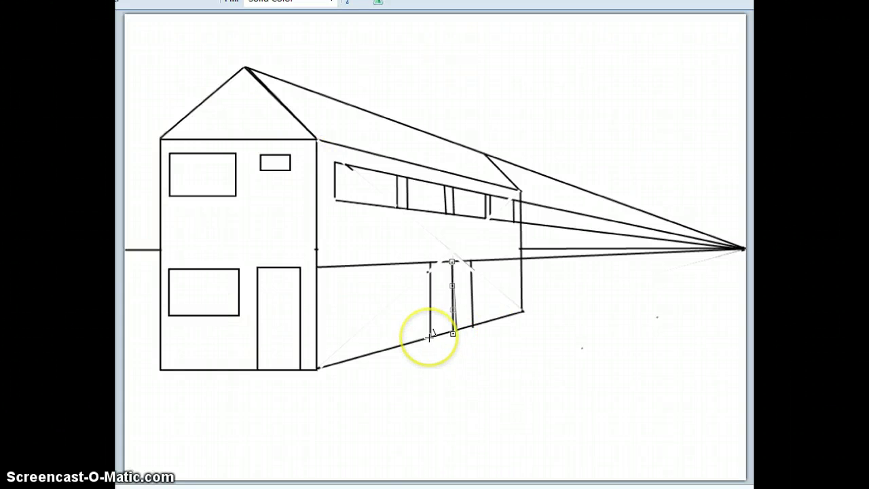
# Step: Draw two horizontal path edges outward from the side door's lower corners and a line from the vanishing point crossing both
pyautogui.moveTo(429, 335); pyautogui.dragTo(550, 337)
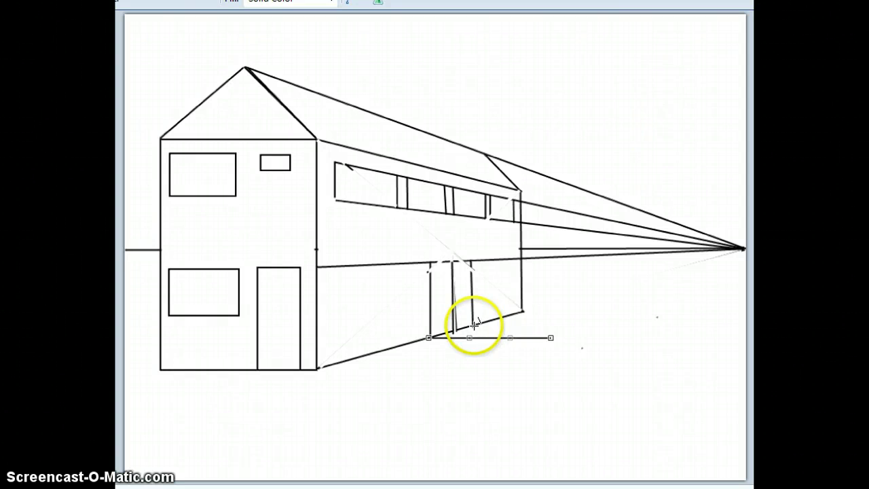
pyautogui.moveTo(473, 325); pyautogui.dragTo(604, 327)
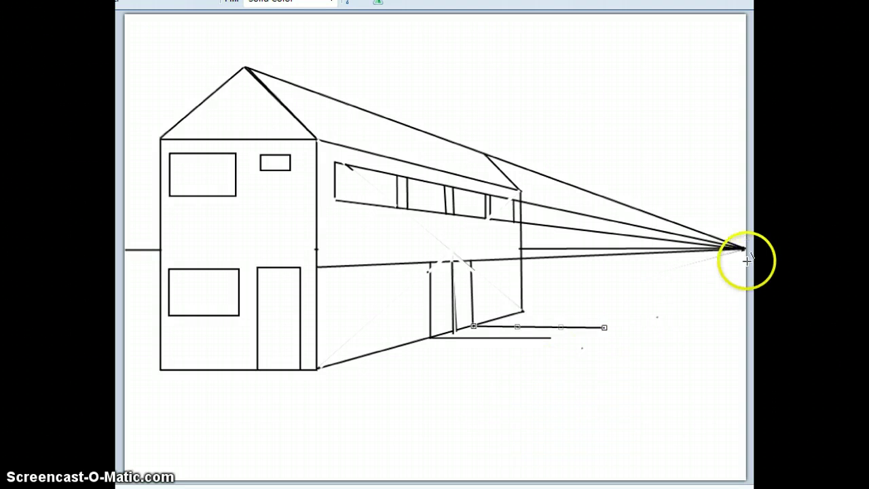
pyautogui.moveTo(743, 248)
pyautogui.mouseDown()
pyautogui.moveTo(523, 373)
pyautogui.moveTo(466, 397)
pyautogui.moveTo(441, 396)
pyautogui.moveTo(439, 406)
pyautogui.mouseUp()
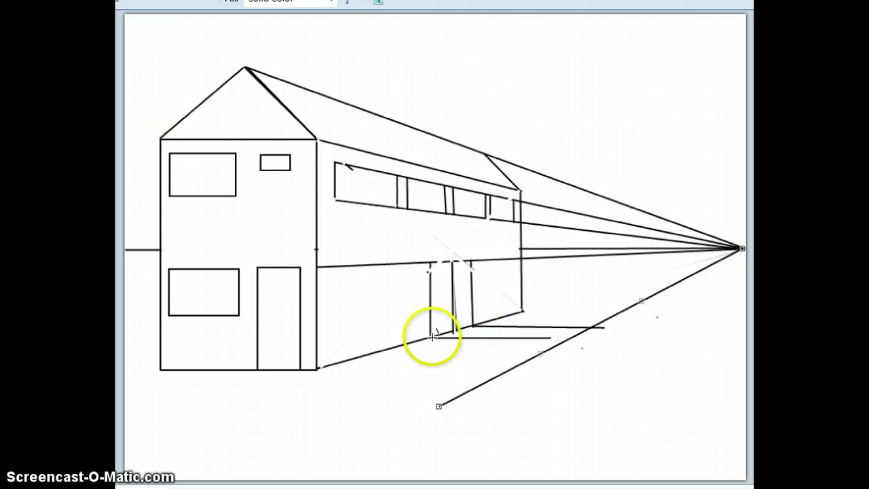
pyautogui.moveTo(430, 336); pyautogui.dragTo(573, 338)
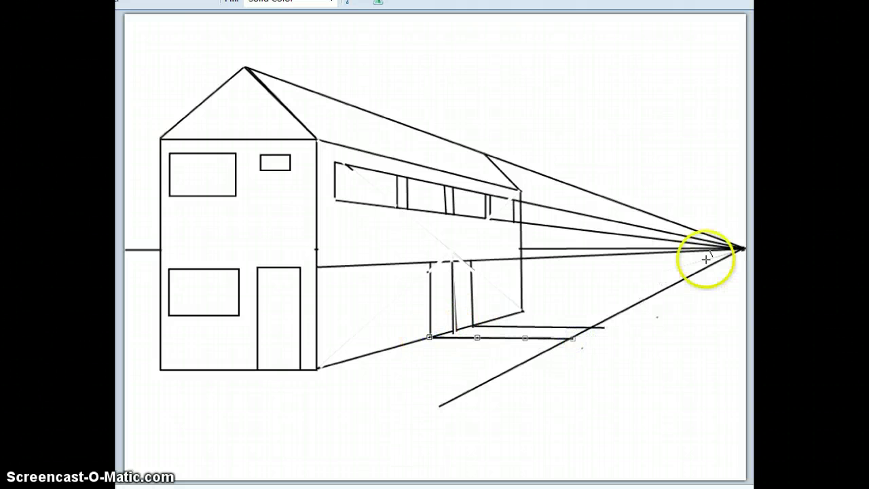
# Step: Draw a small stepped profile down from the near path edge's outer end and lines from its corners to the vanishing point
pyautogui.click(573, 343)
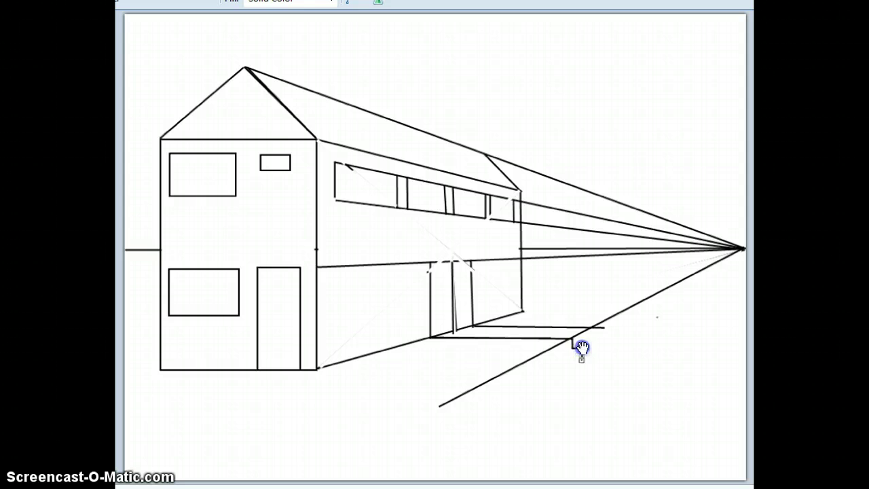
pyautogui.click(615, 340)
pyautogui.moveTo(739, 252)
pyautogui.mouseDown()
pyautogui.moveTo(669, 305)
pyautogui.moveTo(565, 349)
pyautogui.moveTo(576, 347)
pyautogui.mouseUp()
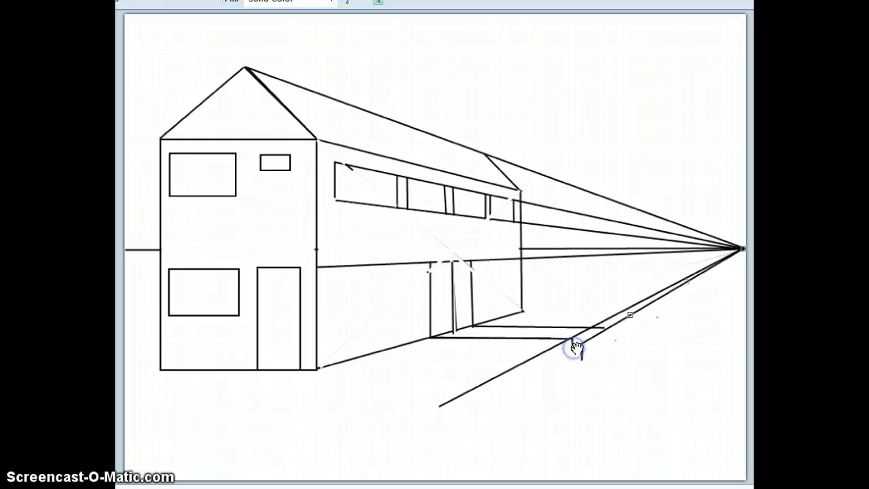
pyautogui.click(740, 257)
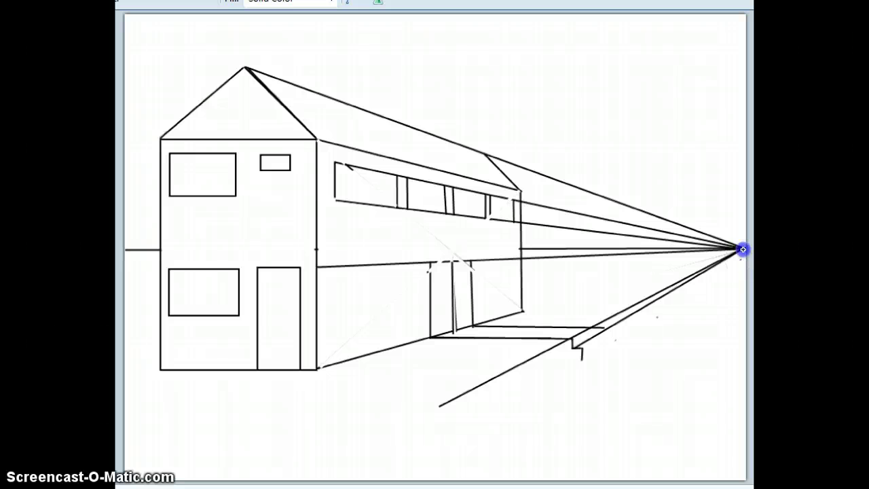
pyautogui.moveTo(742, 250); pyautogui.dragTo(582, 349)
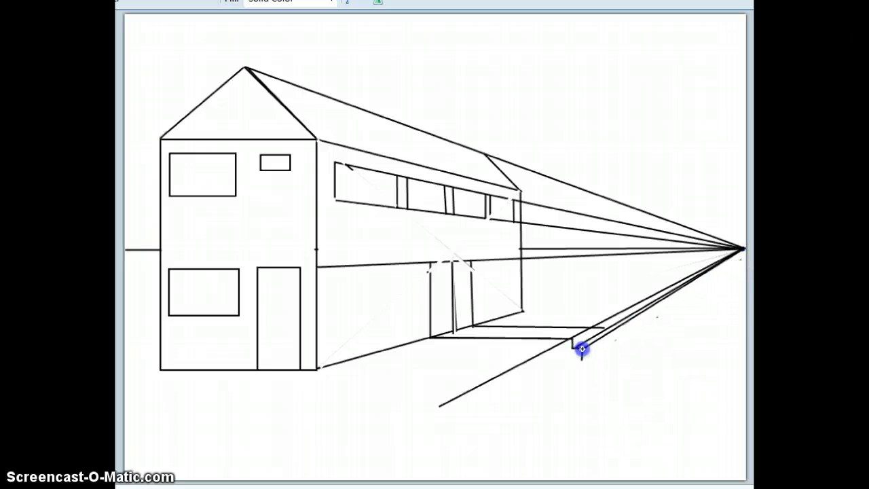
pyautogui.click(732, 280)
pyautogui.moveTo(743, 248); pyautogui.dragTo(582, 360)
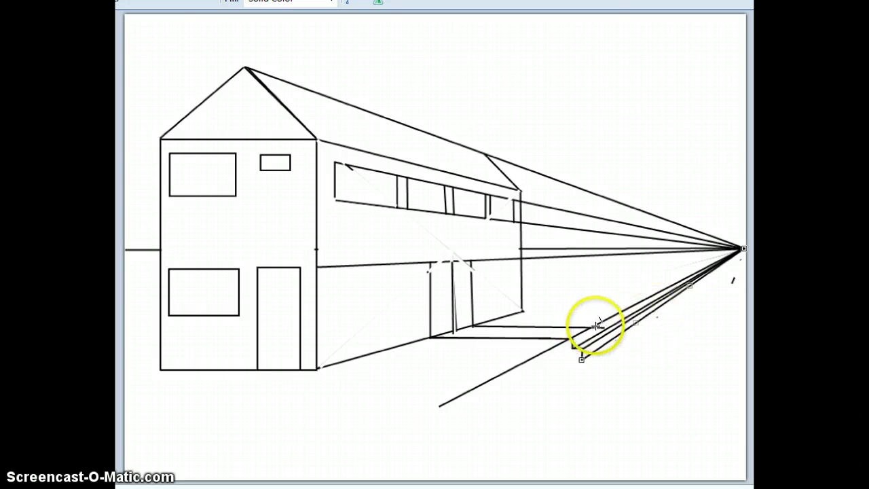
# Step: Draw a matching stepped profile down from the far path edge's outer end, using short vertical and horizontal lines
pyautogui.moveTo(596, 326); pyautogui.dragTo(592, 327)
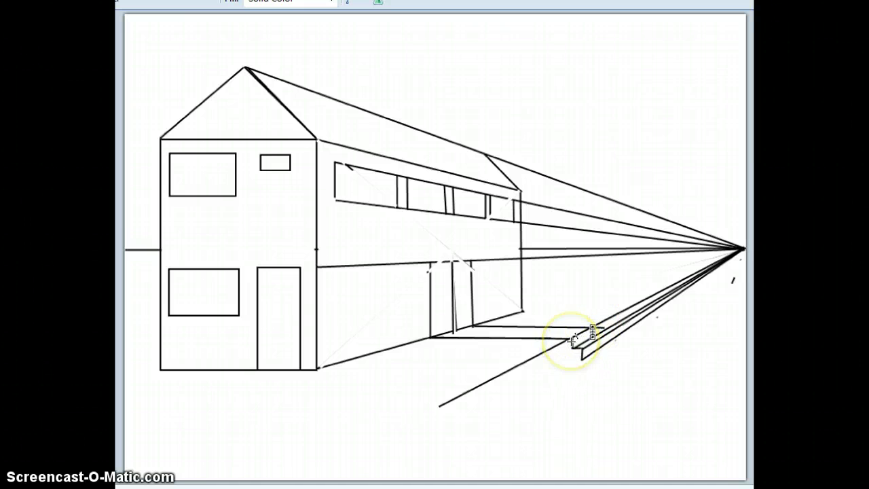
pyautogui.click(624, 359)
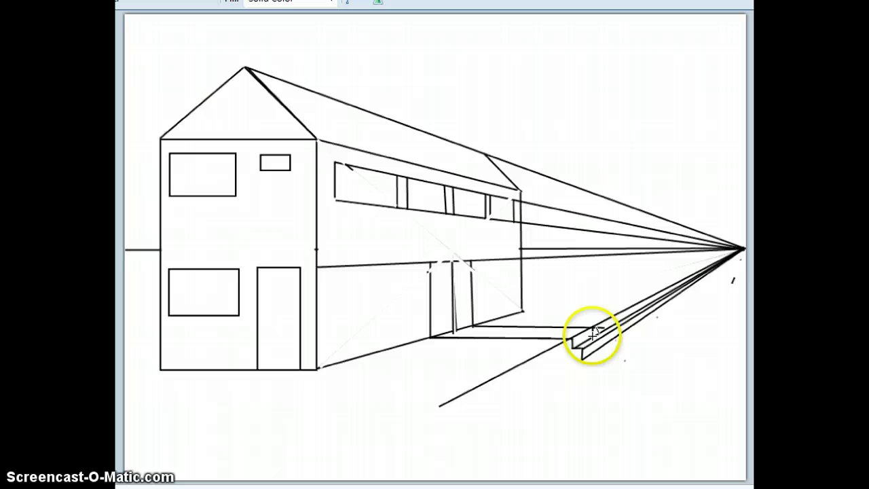
pyautogui.moveTo(591, 332); pyautogui.dragTo(593, 335)
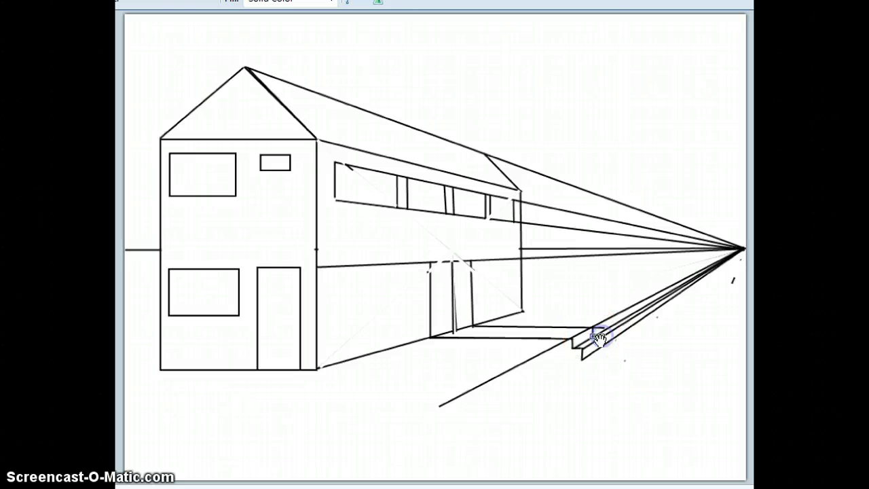
pyautogui.click(640, 345)
pyautogui.moveTo(603, 333); pyautogui.dragTo(602, 347)
# Step: Extend the lowest step's base line forward and draw a road line from the vanishing point to the canvas's lower edge
pyautogui.moveTo(582, 357); pyautogui.dragTo(497, 415)
pyautogui.click(745, 252)
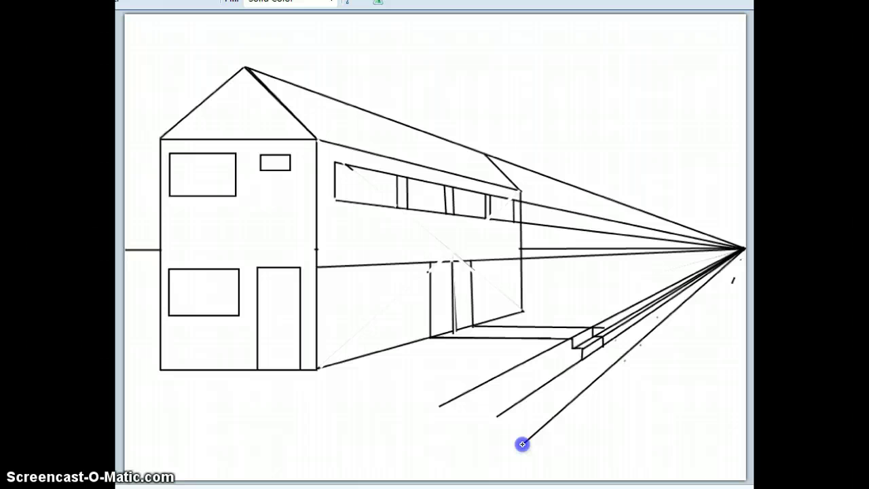
pyautogui.moveTo(522, 443); pyautogui.dragTo(471, 481)
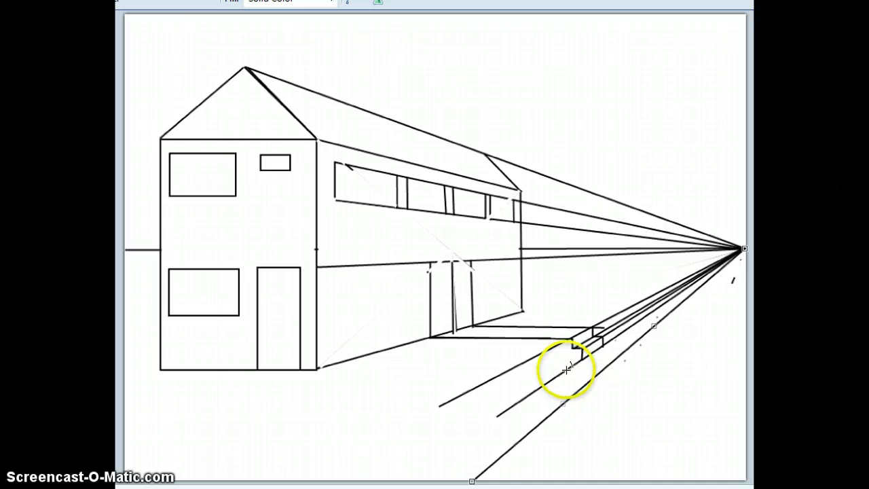
# Step: Lengthen the pavement edge line forward and draw a horizontal line from its end to the canvas's left edge
pyautogui.moveTo(566, 370); pyautogui.dragTo(452, 445)
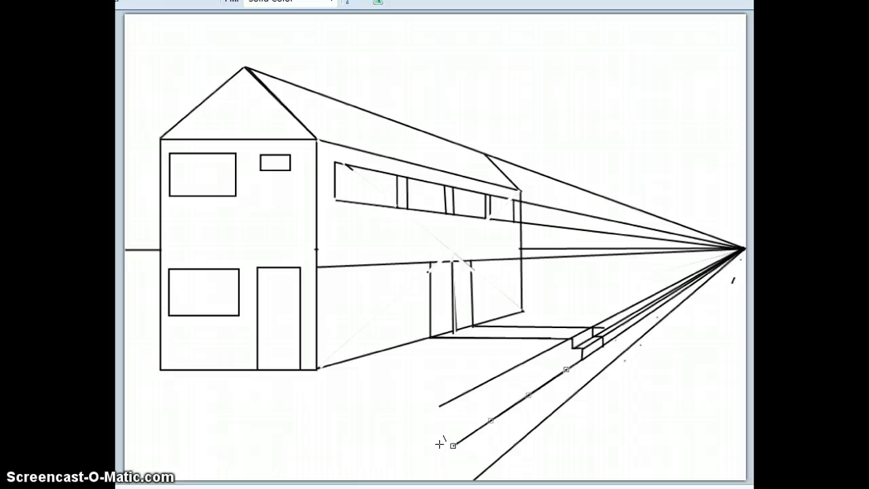
pyautogui.click(464, 441)
pyautogui.moveTo(453, 444); pyautogui.dragTo(125, 446)
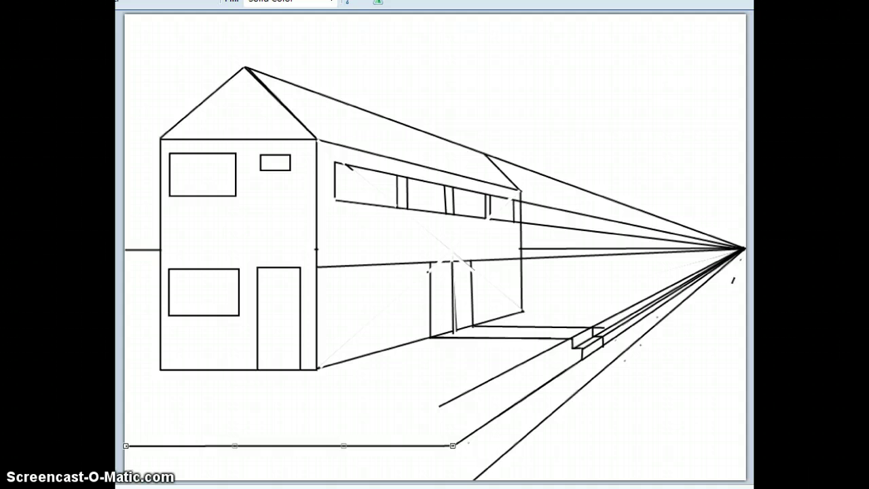
pyautogui.click(132, 74)
# Step: Cover the guide lines from the steps to the vanishing point and the leftover line in front of the path with white lines
pyautogui.click(292, 210)
pyautogui.click(527, 345)
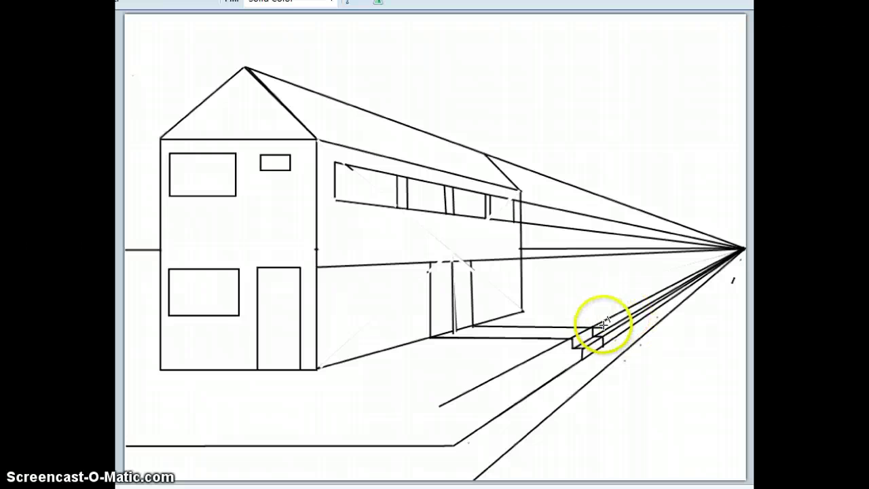
pyautogui.moveTo(595, 326)
pyautogui.mouseDown()
pyautogui.moveTo(656, 305)
pyautogui.moveTo(734, 252)
pyautogui.mouseUp()
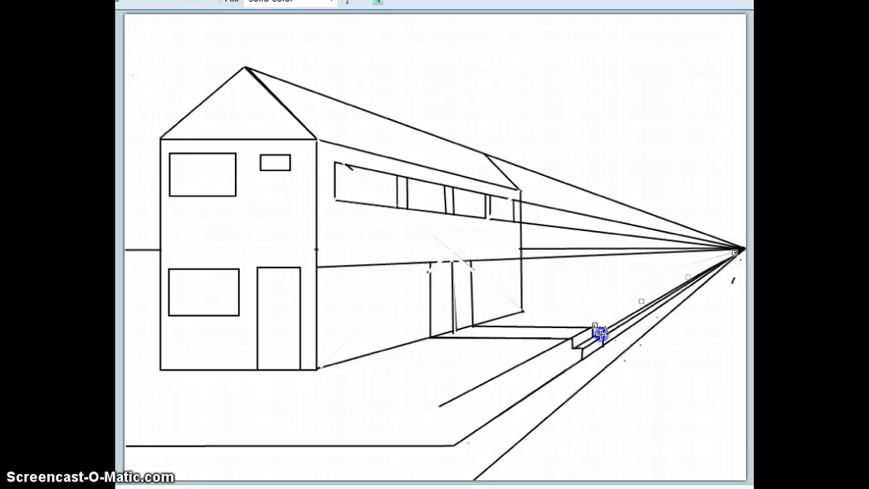
pyautogui.moveTo(599, 333); pyautogui.dragTo(741, 251)
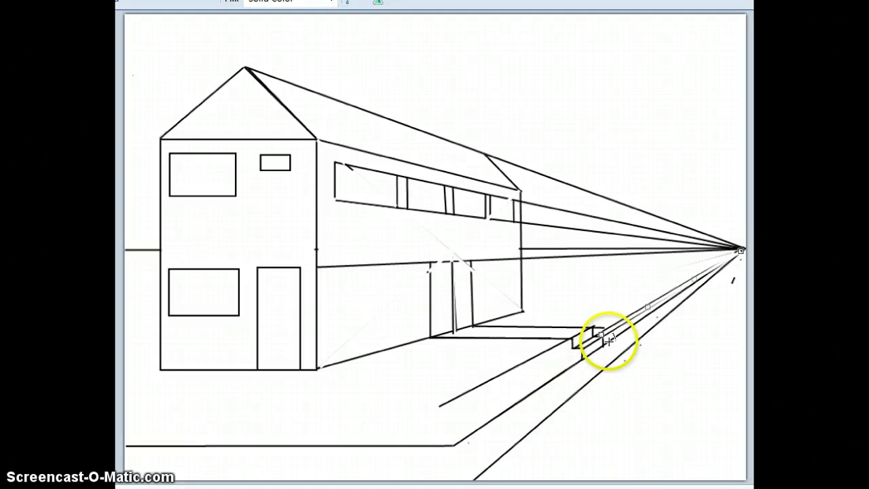
pyautogui.moveTo(604, 338); pyautogui.dragTo(737, 254)
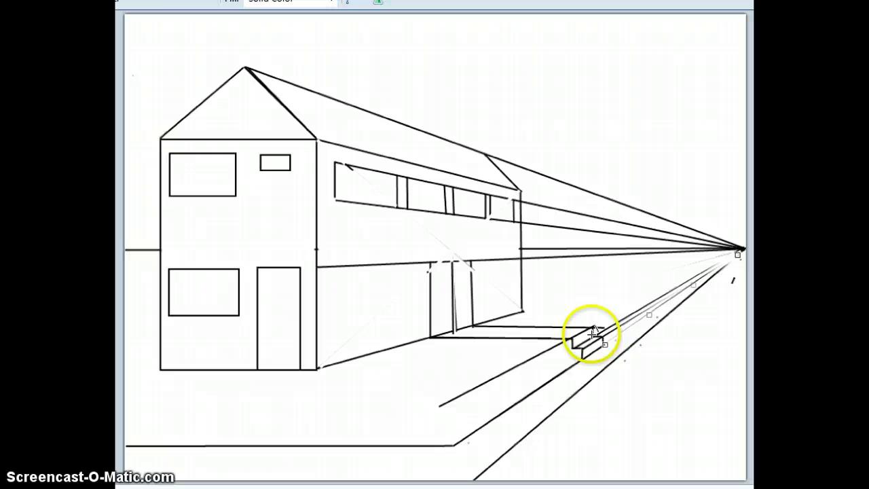
pyautogui.moveTo(592, 334); pyautogui.dragTo(735, 252)
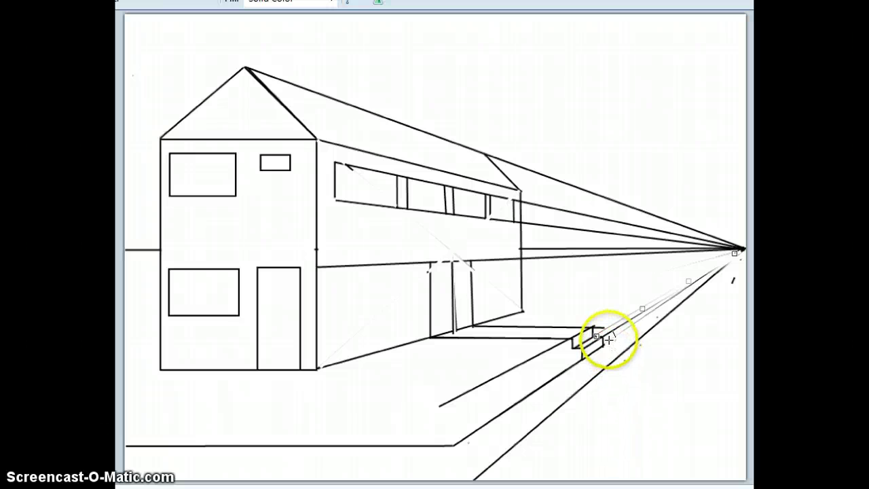
pyautogui.moveTo(604, 337); pyautogui.dragTo(730, 255)
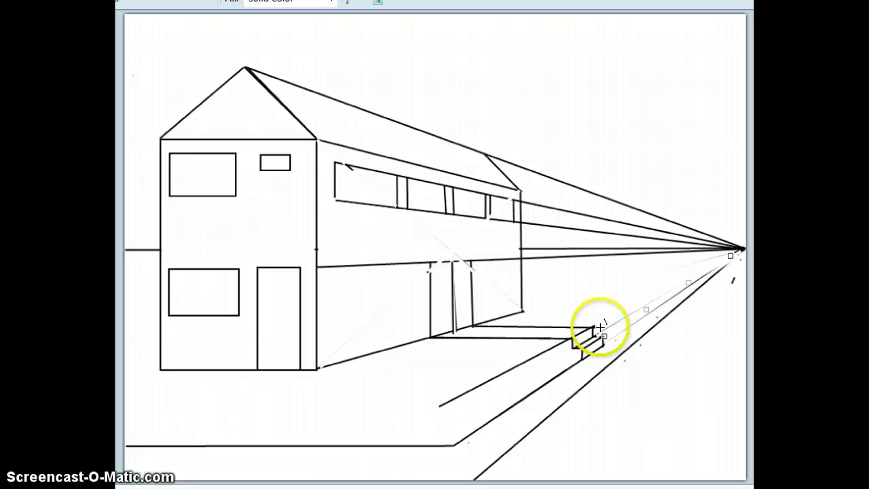
pyautogui.moveTo(597, 328)
pyautogui.mouseDown()
pyautogui.moveTo(419, 411)
pyautogui.moveTo(438, 407)
pyautogui.mouseUp()
pyautogui.click(573, 337)
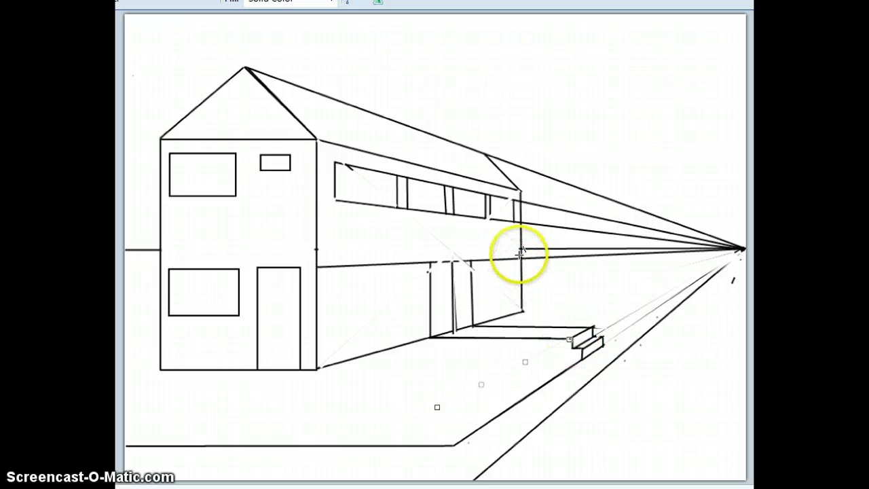
# Step: Cover the horizon line, roof ridge guide and both upper window guides between the house's far end and the vanishing point with white lines
pyautogui.moveTo(521, 247); pyautogui.dragTo(741, 247)
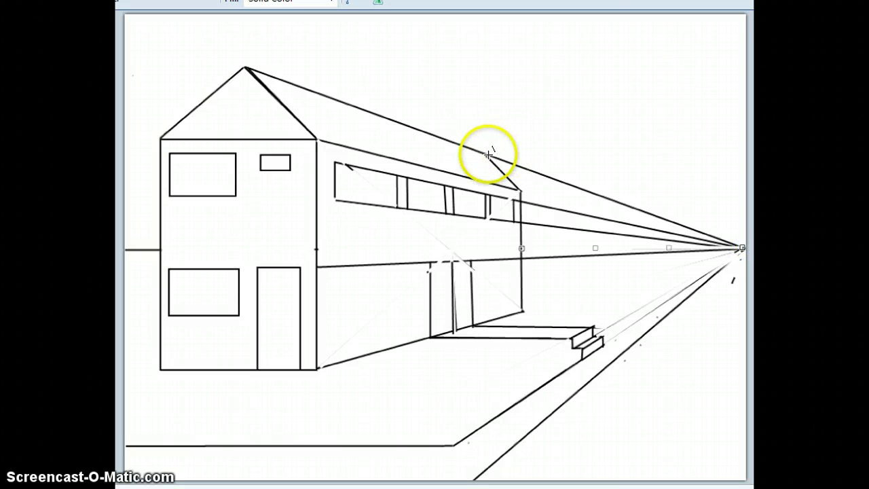
pyautogui.moveTo(487, 155); pyautogui.dragTo(741, 246)
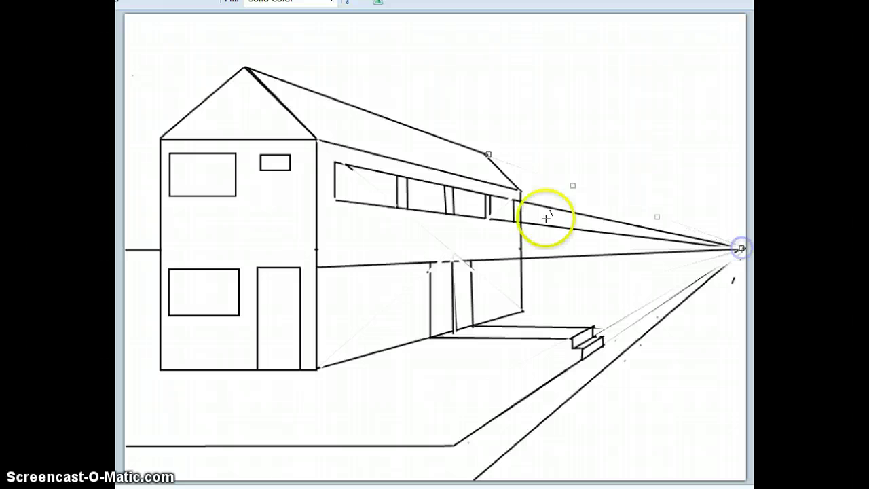
pyautogui.moveTo(521, 201); pyautogui.dragTo(739, 248)
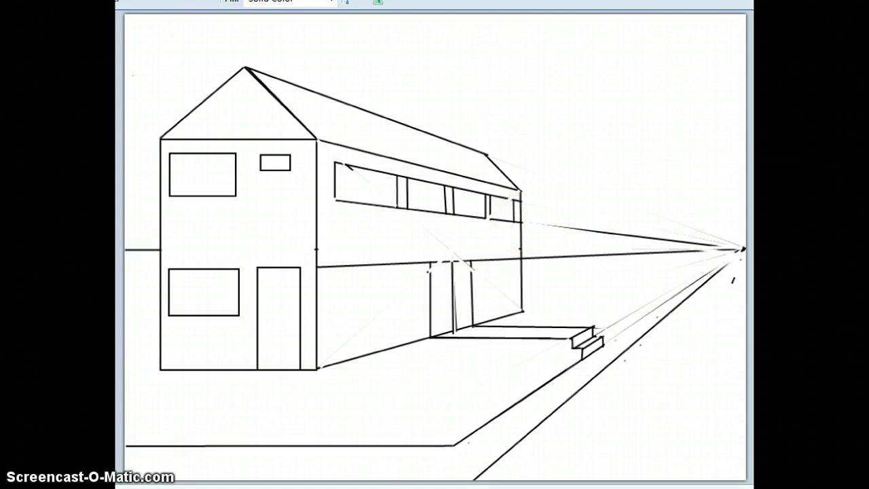
pyautogui.hotkey('ctrl', 'z')
pyautogui.moveTo(744, 249); pyautogui.dragTo(745, 249)
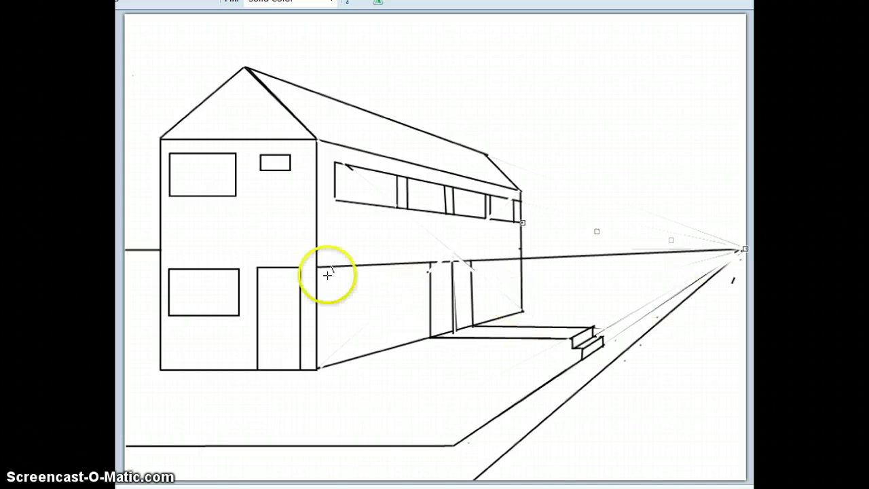
pyautogui.click(159, 56)
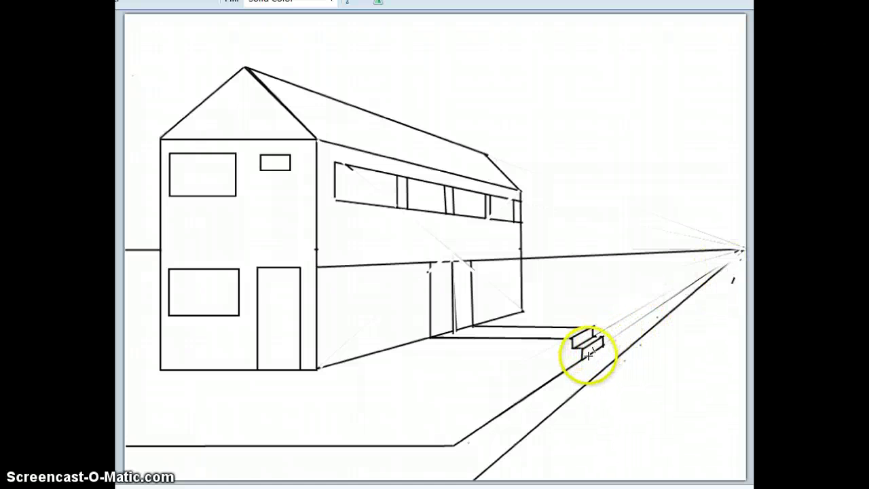
# Step: Extend the pavement edge in black from the steps toward the vanishing point and join its end to the wall's far lower corner
pyautogui.moveTo(582, 358)
pyautogui.mouseDown()
pyautogui.moveTo(638, 330)
pyautogui.moveTo(665, 300)
pyautogui.mouseUp()
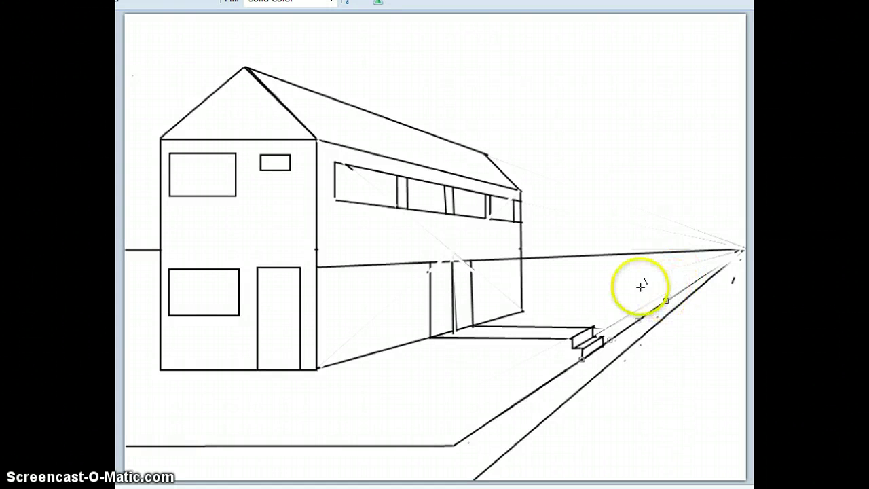
pyautogui.click(654, 295)
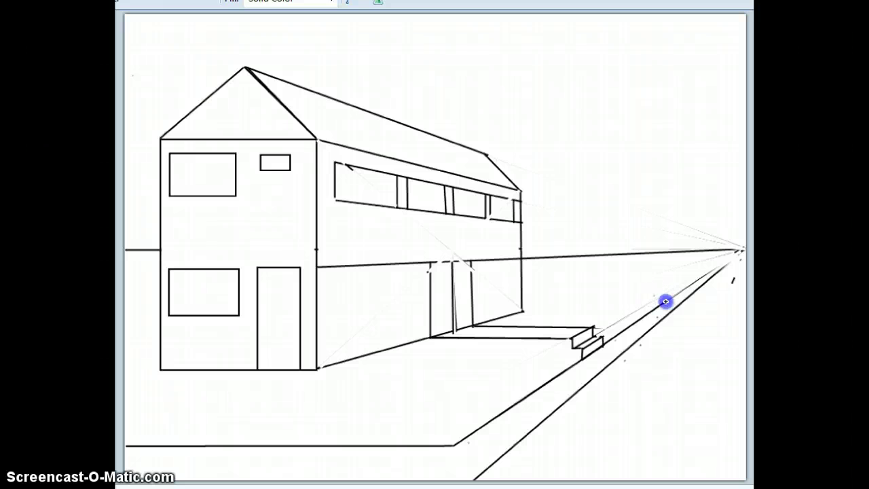
pyautogui.moveTo(665, 300); pyautogui.dragTo(521, 305)
pyautogui.click(301, 306)
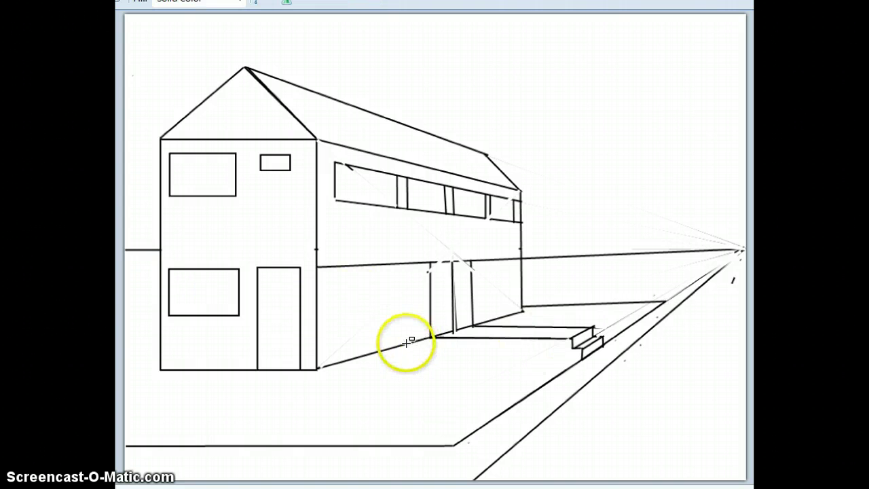
# Step: Build a porch frame from a rectangle around the side door, two lines to the vanishing point and a vertical line at the far end
pyautogui.moveTo(409, 343); pyautogui.dragTo(492, 252)
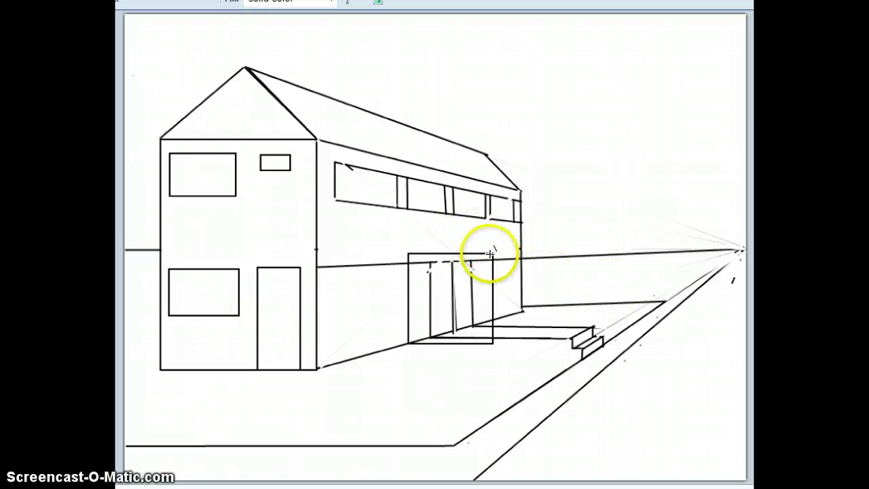
pyautogui.moveTo(493, 254); pyautogui.dragTo(745, 250)
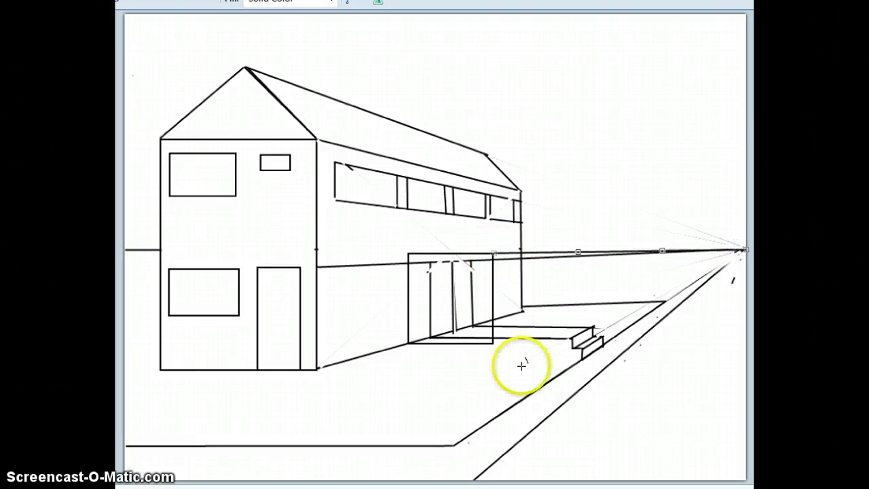
pyautogui.moveTo(493, 342)
pyautogui.mouseDown()
pyautogui.moveTo(731, 264)
pyautogui.moveTo(745, 249)
pyautogui.mouseUp()
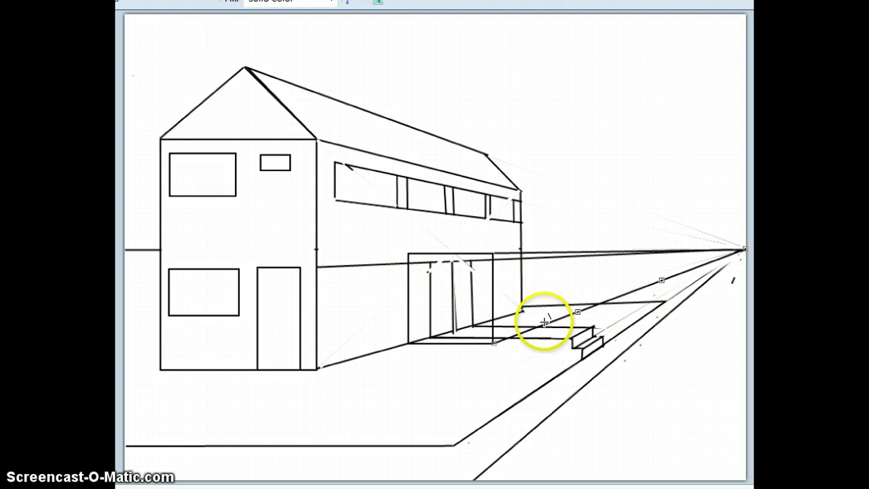
pyautogui.moveTo(545, 323); pyautogui.dragTo(541, 260)
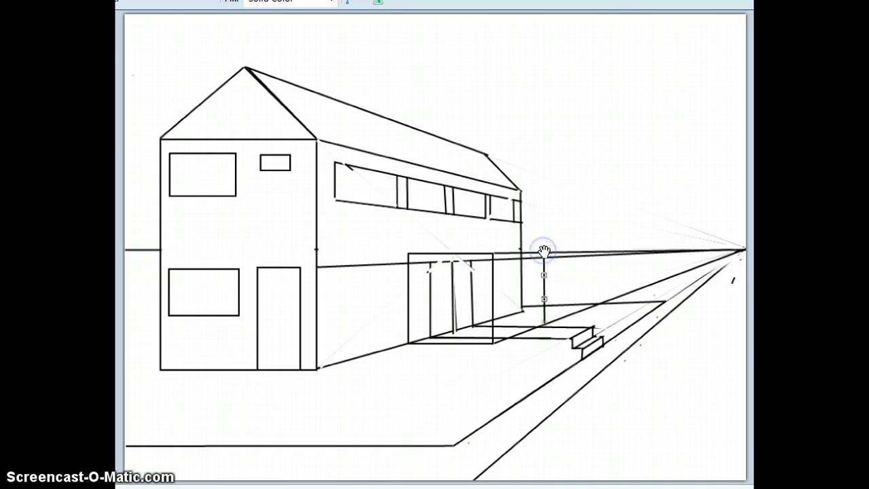
pyautogui.click(549, 248)
pyautogui.click(472, 365)
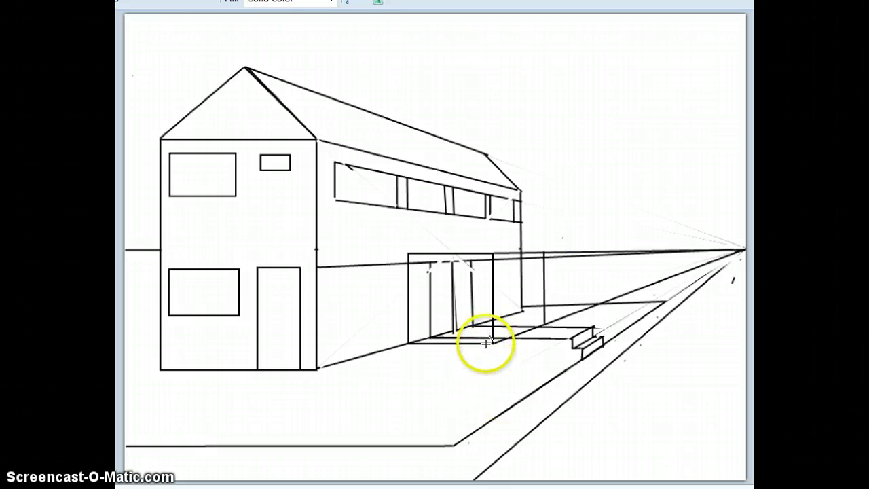
# Step: Add vertical lines beside the porch frame's near outer edge and far edge to give the posts thickness
pyautogui.click(486, 344)
pyautogui.moveTo(486, 344); pyautogui.dragTo(483, 253)
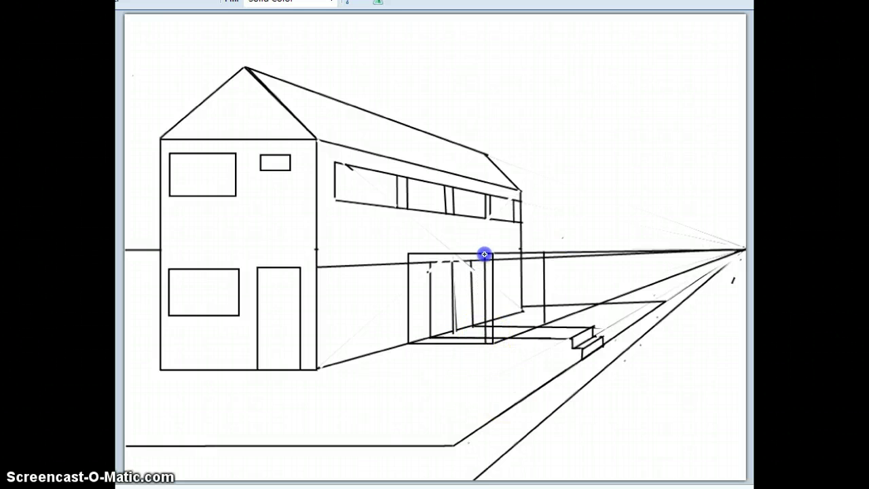
pyautogui.click(498, 343)
pyautogui.moveTo(498, 343); pyautogui.dragTo(498, 254)
pyautogui.click(553, 310)
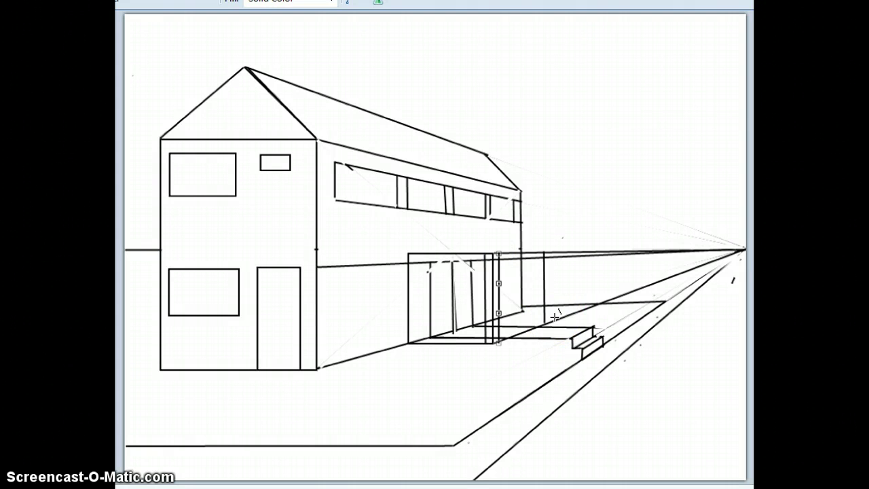
pyautogui.moveTo(554, 317)
pyautogui.mouseDown()
pyautogui.moveTo(558, 346)
pyautogui.moveTo(545, 315)
pyautogui.moveTo(539, 321)
pyautogui.moveTo(540, 261)
pyautogui.mouseUp()
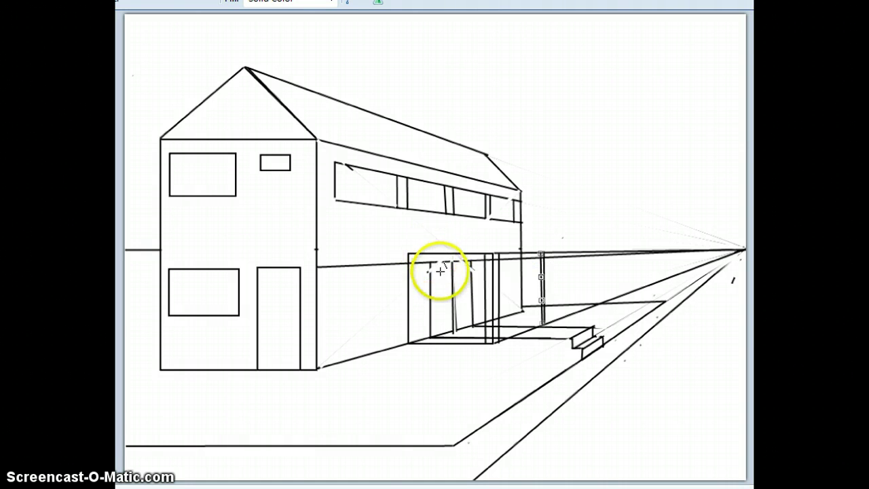
# Step: Redraw the side door's near vertical edge, its base and its upper edge with black lines
pyautogui.moveTo(430, 262); pyautogui.dragTo(430, 337)
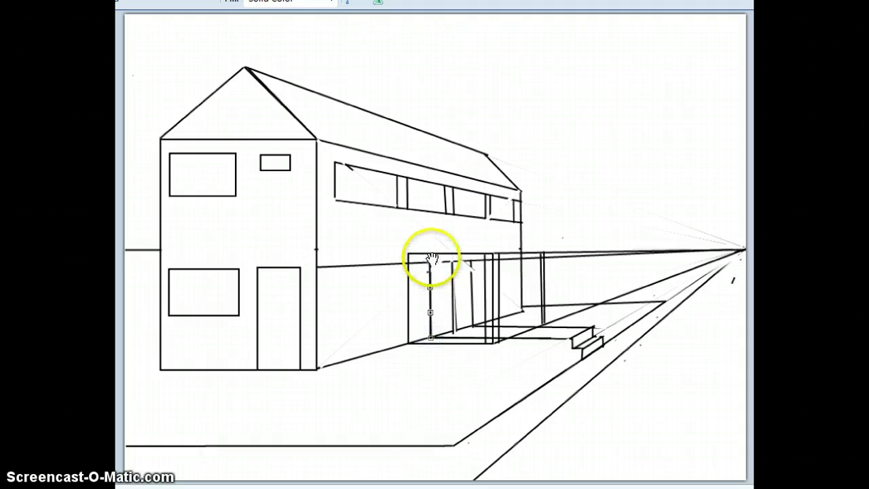
pyautogui.moveTo(430, 262)
pyautogui.mouseDown()
pyautogui.moveTo(430, 271)
pyautogui.moveTo(473, 263)
pyautogui.moveTo(472, 323)
pyautogui.mouseUp()
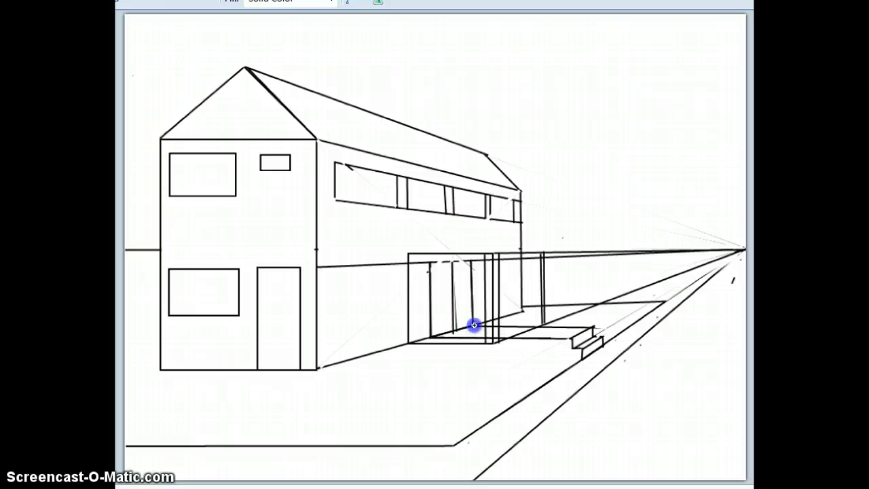
pyautogui.moveTo(474, 325); pyautogui.dragTo(473, 326)
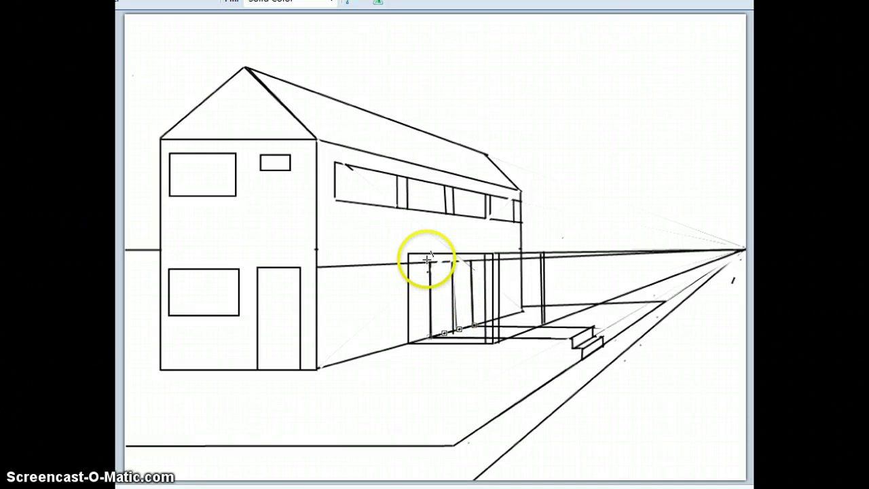
pyautogui.moveTo(427, 260); pyautogui.dragTo(472, 260)
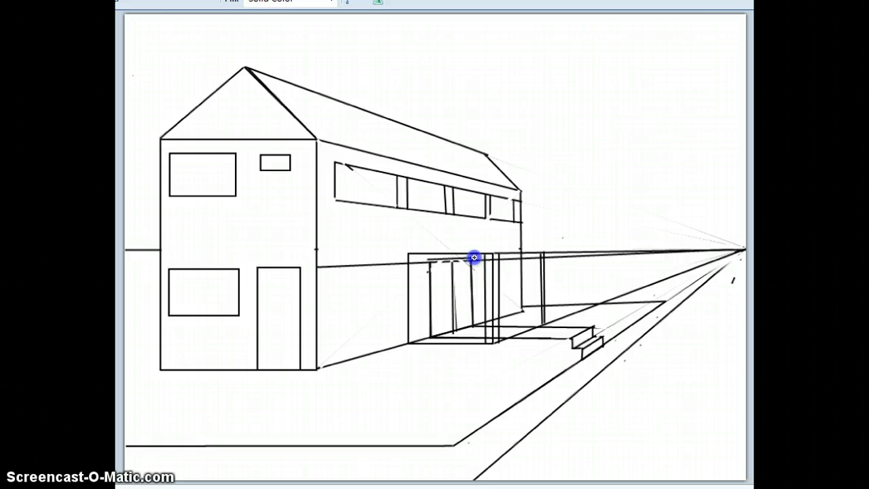
pyautogui.moveTo(474, 258); pyautogui.dragTo(473, 259)
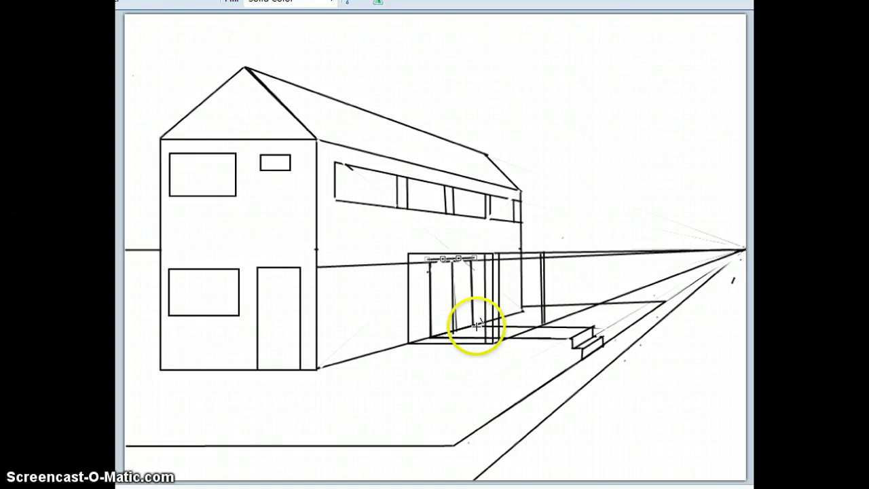
# Step: Outline the side door's frame with black vertical lines at its far and near edges and a line along its base
pyautogui.moveTo(476, 324); pyautogui.dragTo(473, 258)
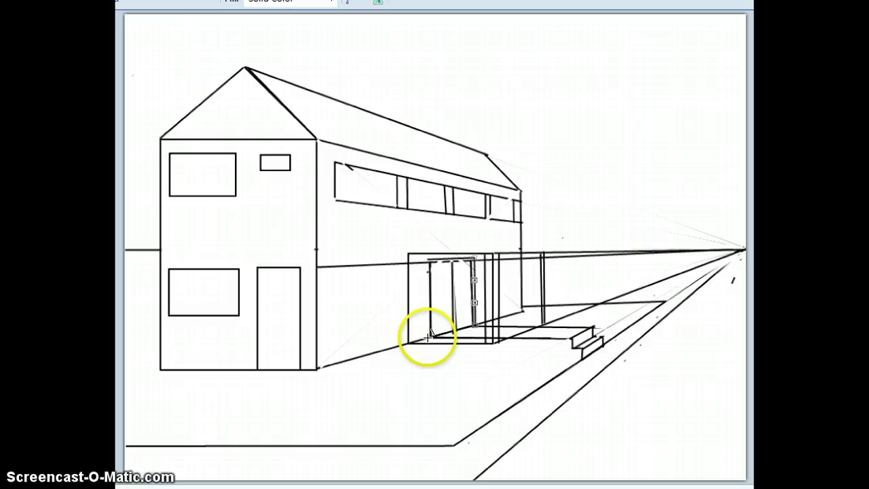
pyautogui.moveTo(426, 337); pyautogui.dragTo(425, 258)
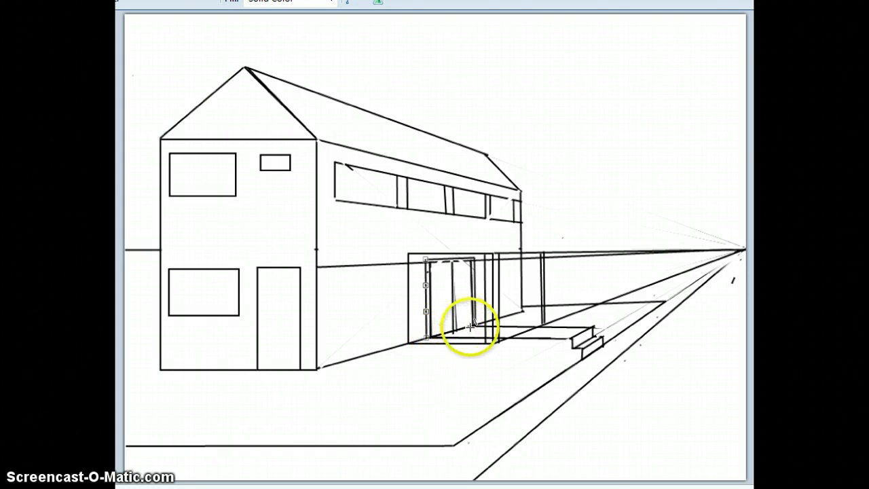
pyautogui.click(475, 325)
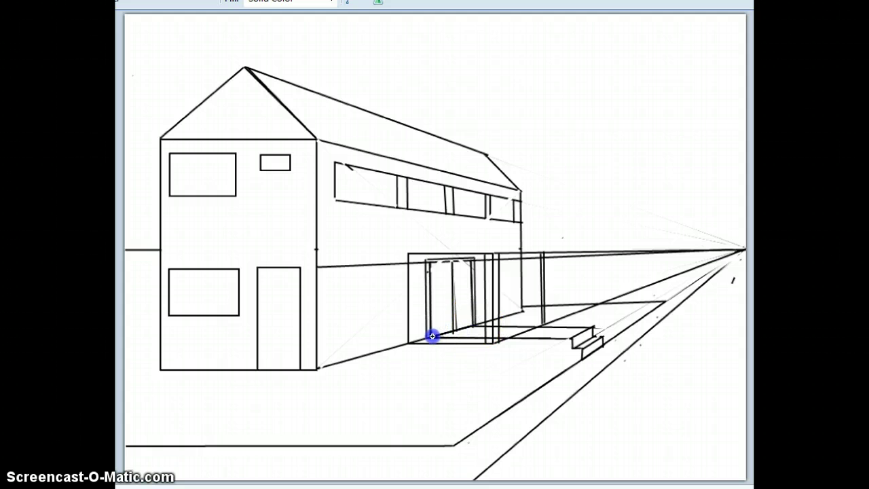
pyautogui.moveTo(432, 337); pyautogui.dragTo(473, 324)
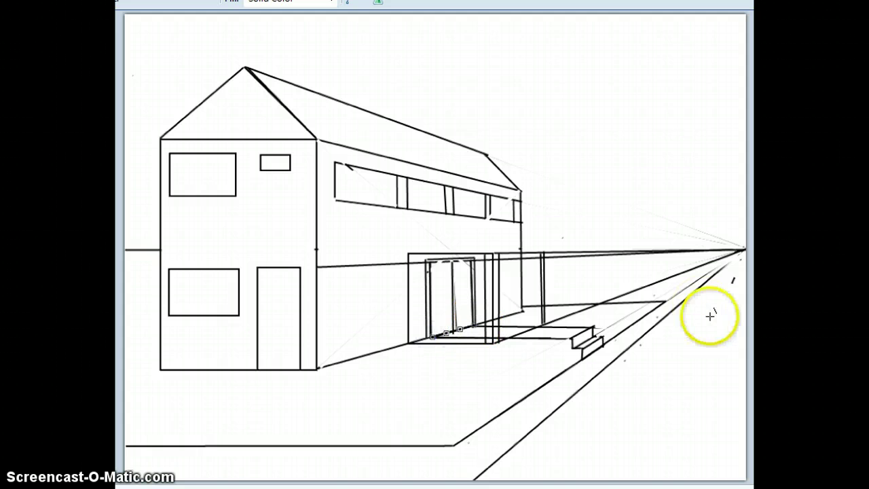
# Step: Cover the lines crossing the side door's near frame upright with a white vertical line
pyautogui.click(542, 162)
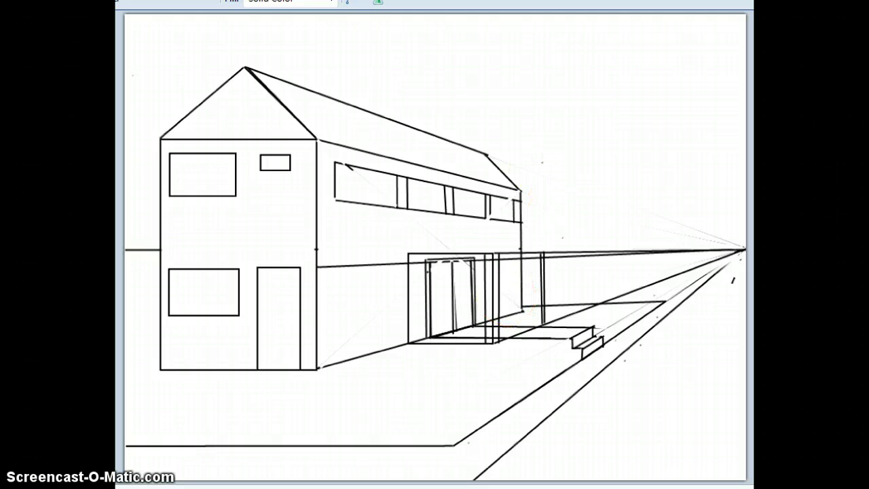
pyautogui.click(577, 339)
pyautogui.click(180, 262)
pyautogui.click(458, 291)
pyautogui.click(431, 258)
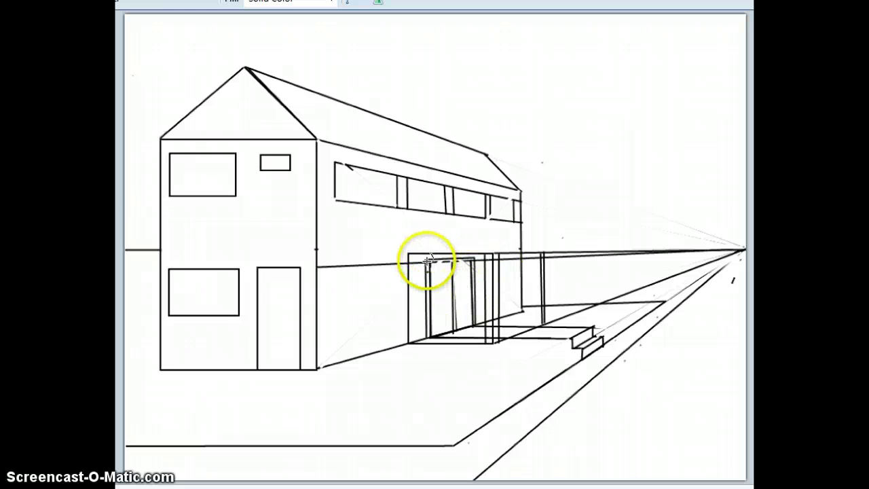
pyautogui.moveTo(428, 260); pyautogui.dragTo(429, 332)
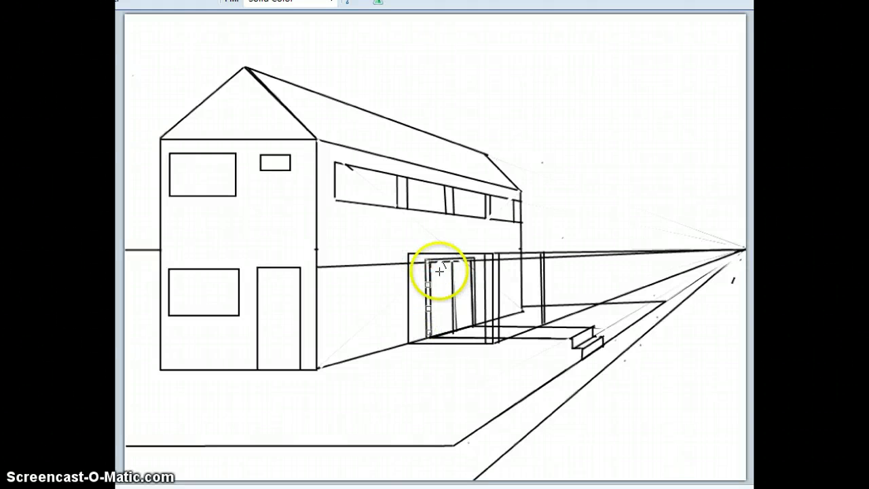
pyautogui.click(494, 355)
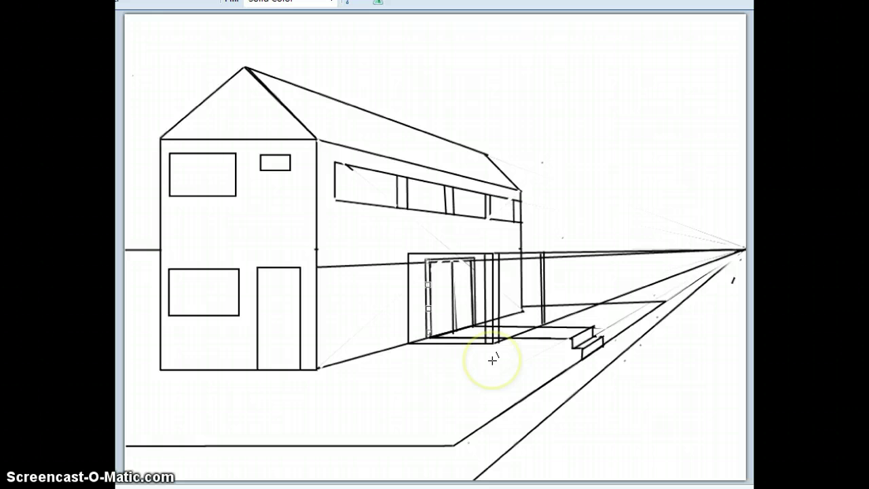
pyautogui.click(465, 234)
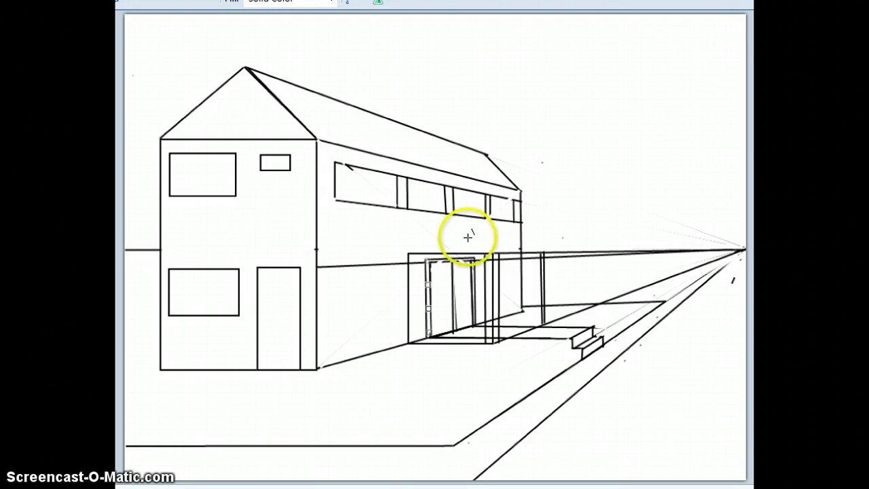
# Step: Cover the lines crossing the porch's near outer post and far post with white vertical lines
pyautogui.click(487, 256)
pyautogui.moveTo(490, 255); pyautogui.dragTo(490, 342)
pyautogui.click(487, 341)
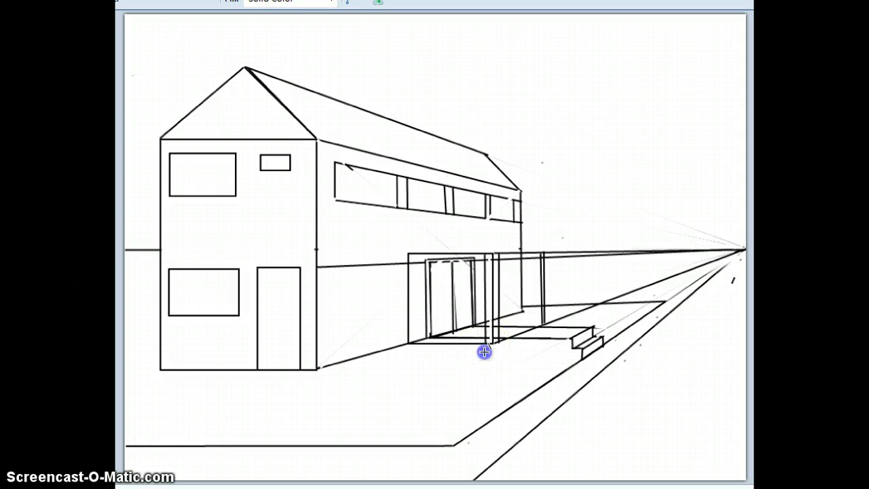
pyautogui.moveTo(489, 341); pyautogui.dragTo(486, 256)
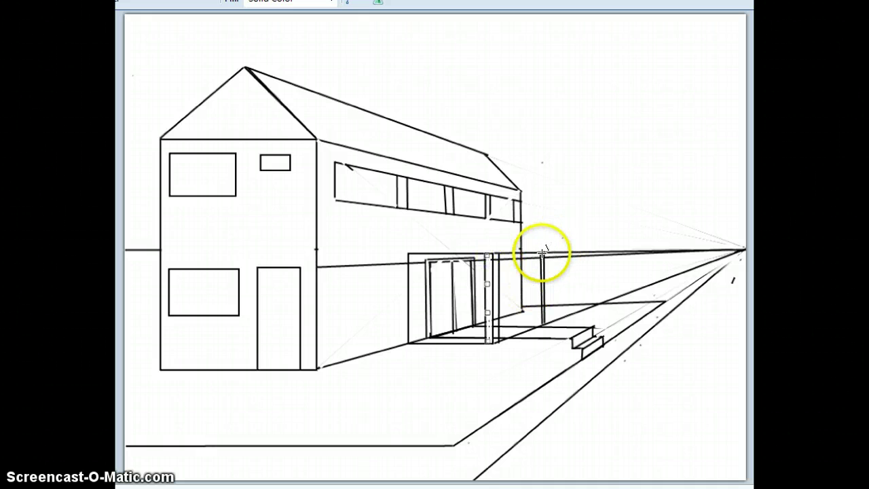
pyautogui.moveTo(543, 252); pyautogui.dragTo(544, 325)
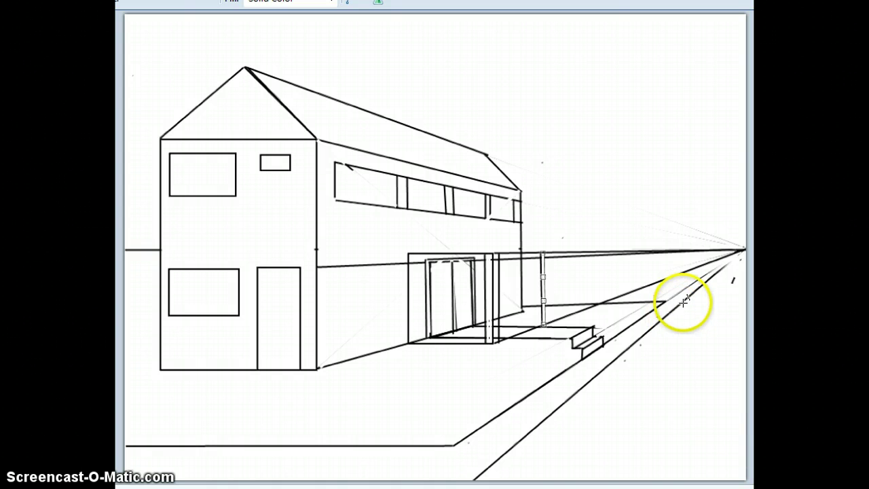
# Step: Paint over the far end of the outer pavement line and the stray mark near the vanishing point in white
pyautogui.moveTo(681, 307)
pyautogui.mouseDown()
pyautogui.moveTo(742, 253)
pyautogui.moveTo(737, 275)
pyautogui.moveTo(738, 257)
pyautogui.mouseUp()
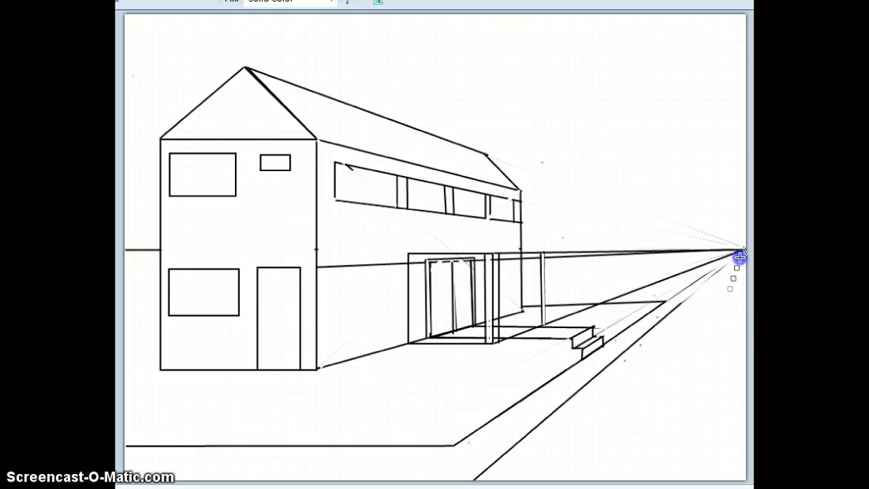